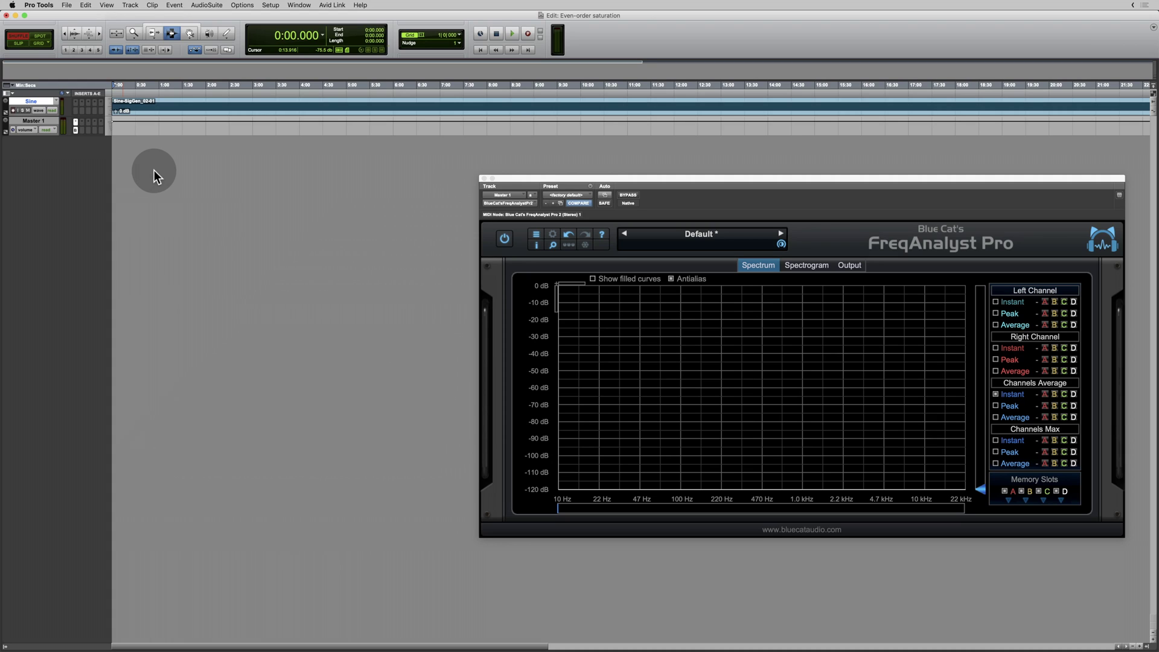
- Play and stop the clean sine, then insert SSL Native X-Saturator v6 (mono) on the Sine track
{"action": "key", "text": "space"}
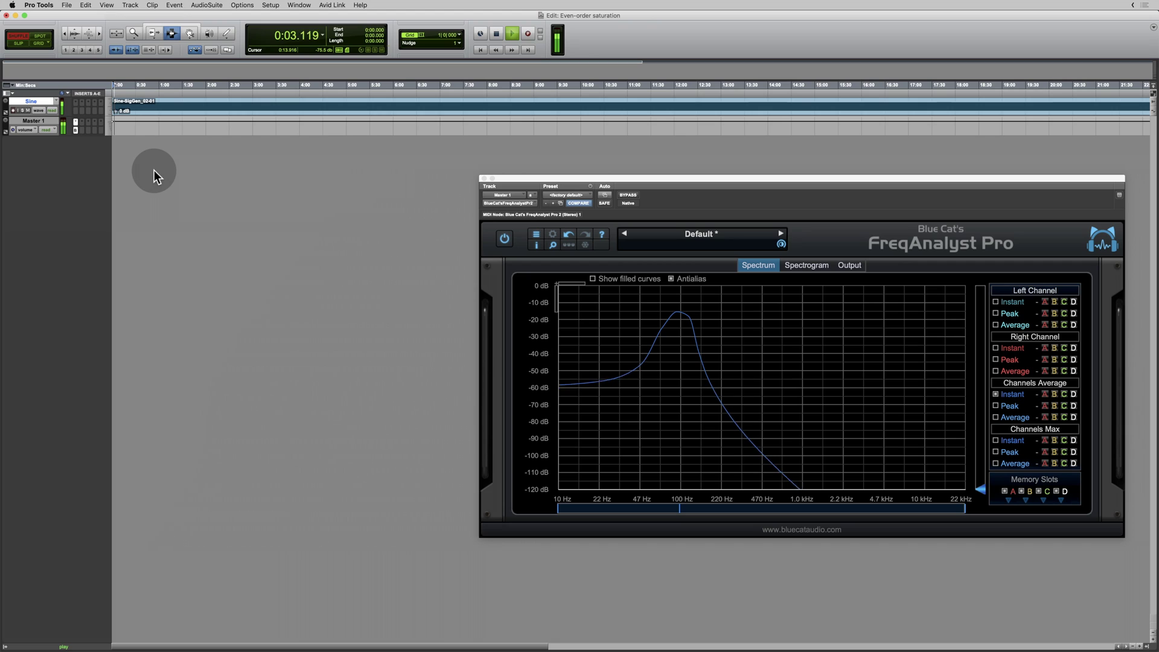
{"action": "key", "text": "space"}
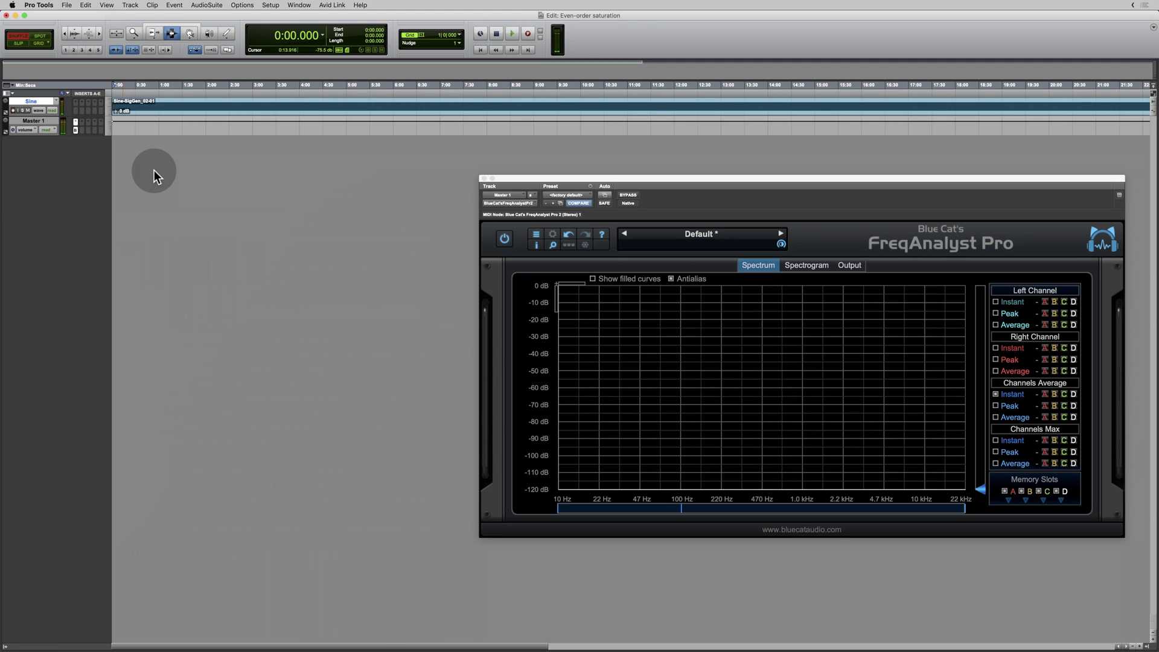
{"action": "left_click", "coordinate": [75, 103]}
{"action": "mouse_move", "coordinate": [113, 103]}
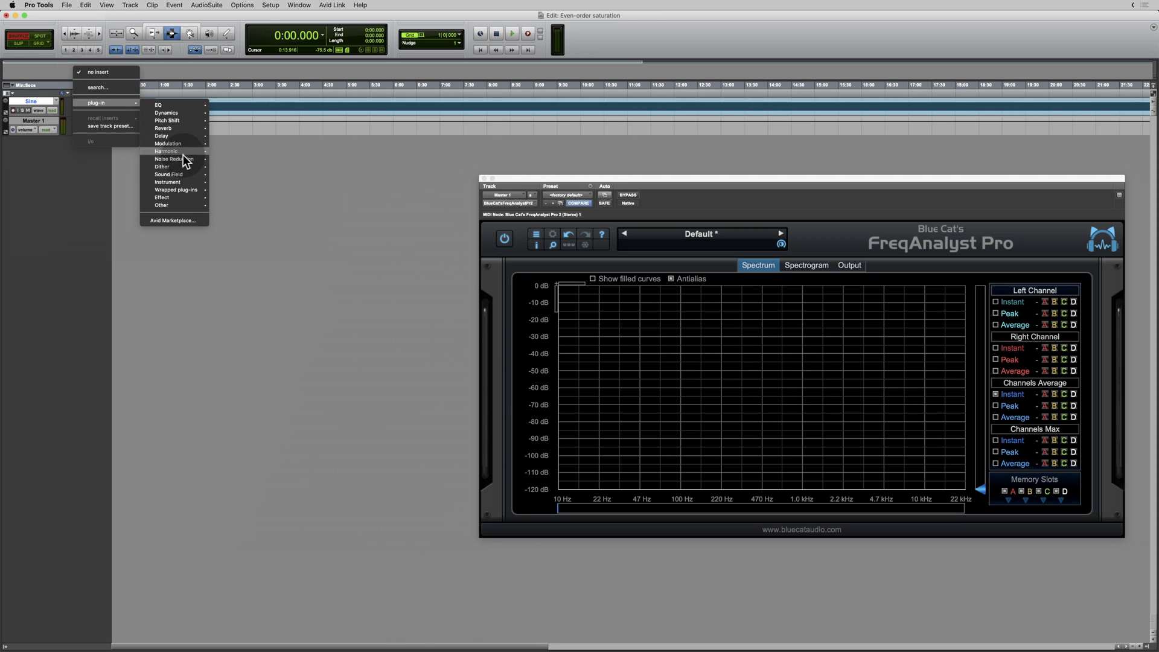
{"action": "mouse_move", "coordinate": [181, 151]}
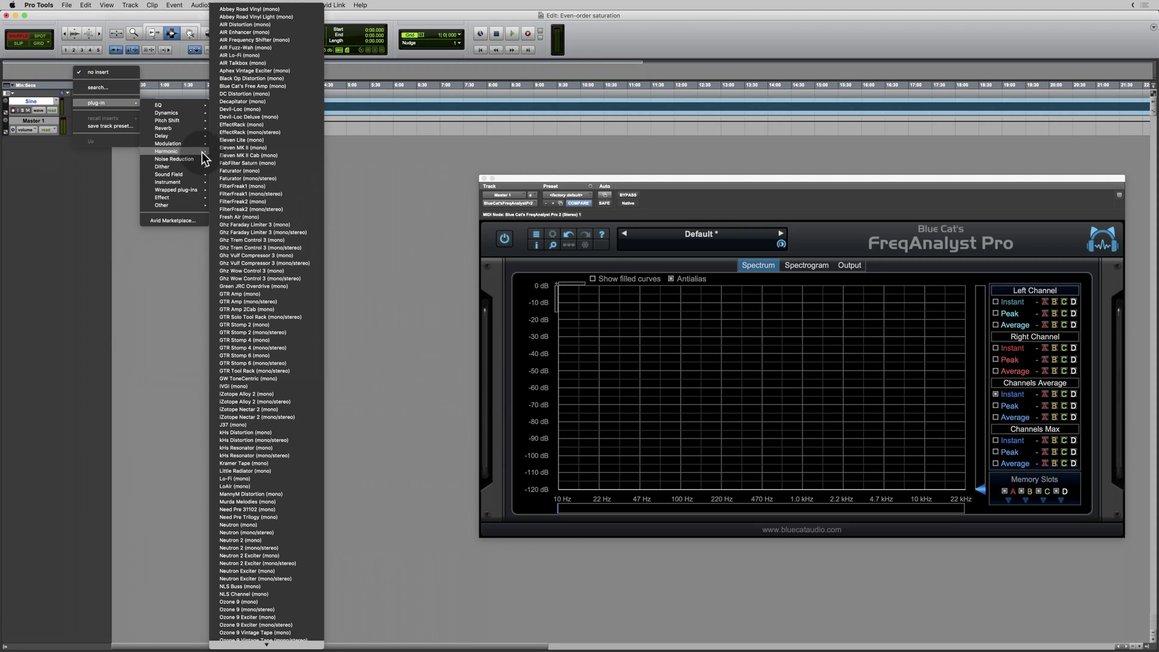
{"action": "left_click", "coordinate": [268, 598]}
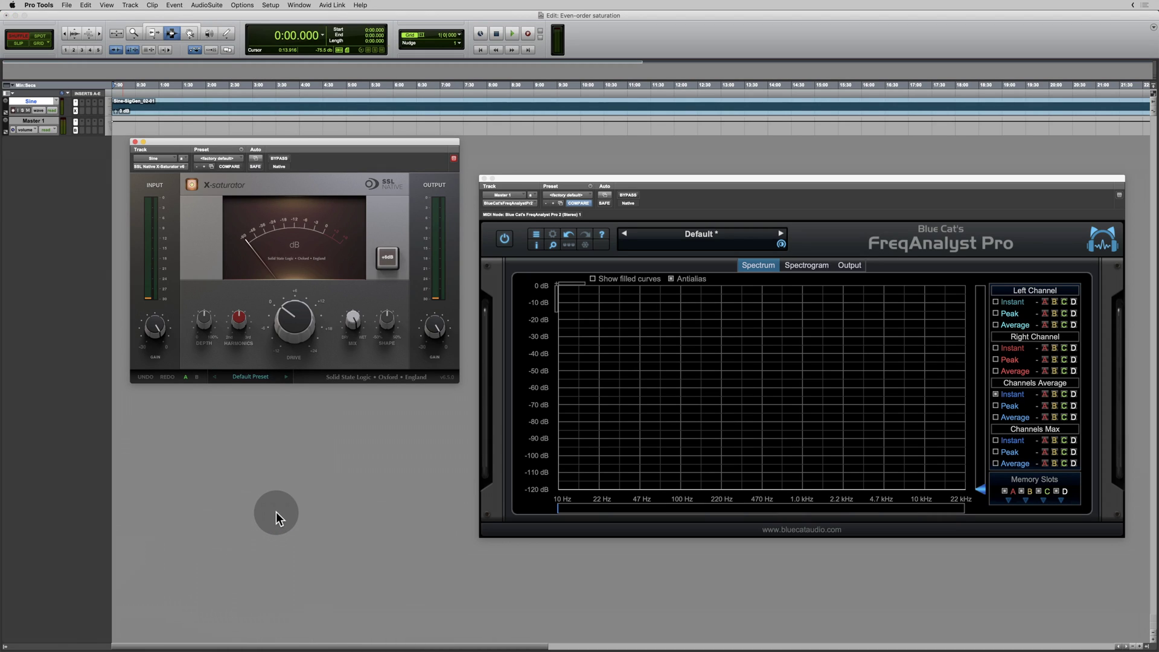
{"action": "key", "text": "space"}
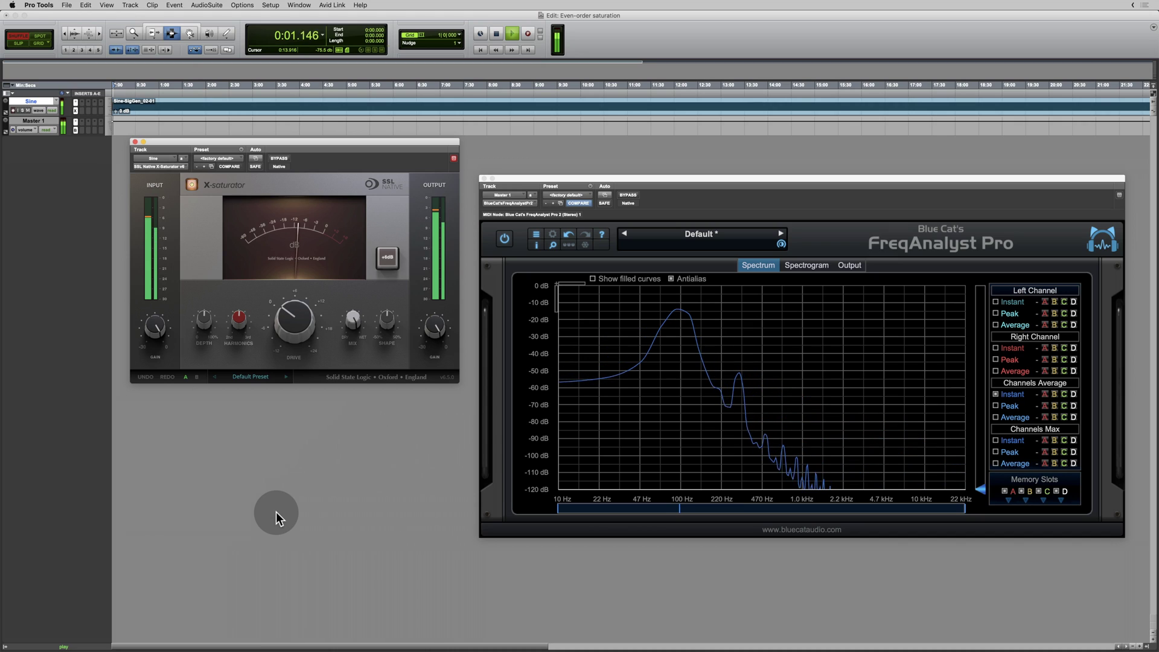
{"action": "mouse_move", "coordinate": [654, 326]}
{"action": "left_click", "coordinate": [683, 313]}
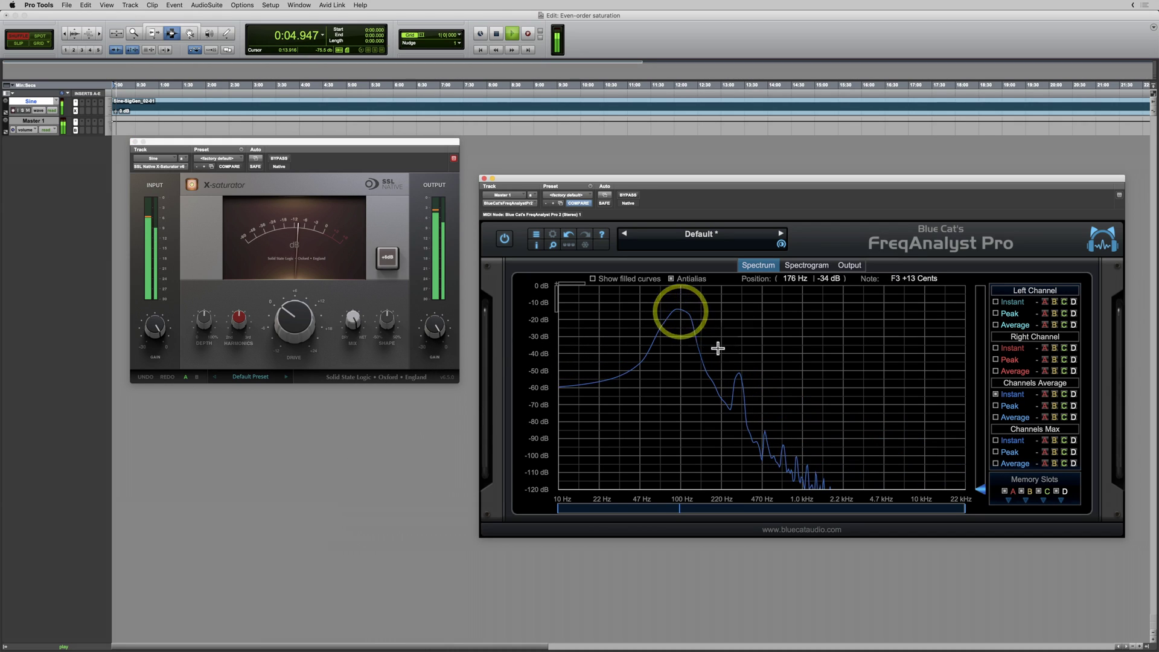
{"action": "left_click", "coordinate": [736, 373]}
{"action": "left_click", "coordinate": [764, 432]}
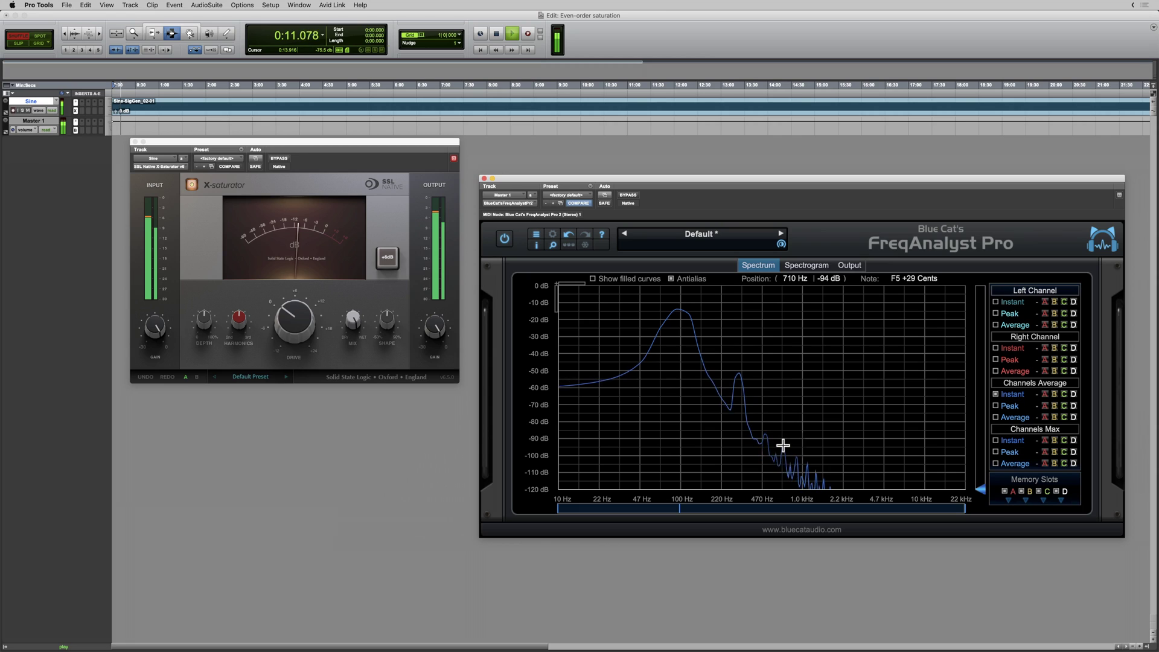
{"action": "left_click", "coordinate": [783, 444]}
{"action": "key", "text": "space"}
- Set the X-Saturator Drive to 2.0 dB and adjust its Depth and Harmonics amounts
{"action": "left_click", "coordinate": [295, 428]}
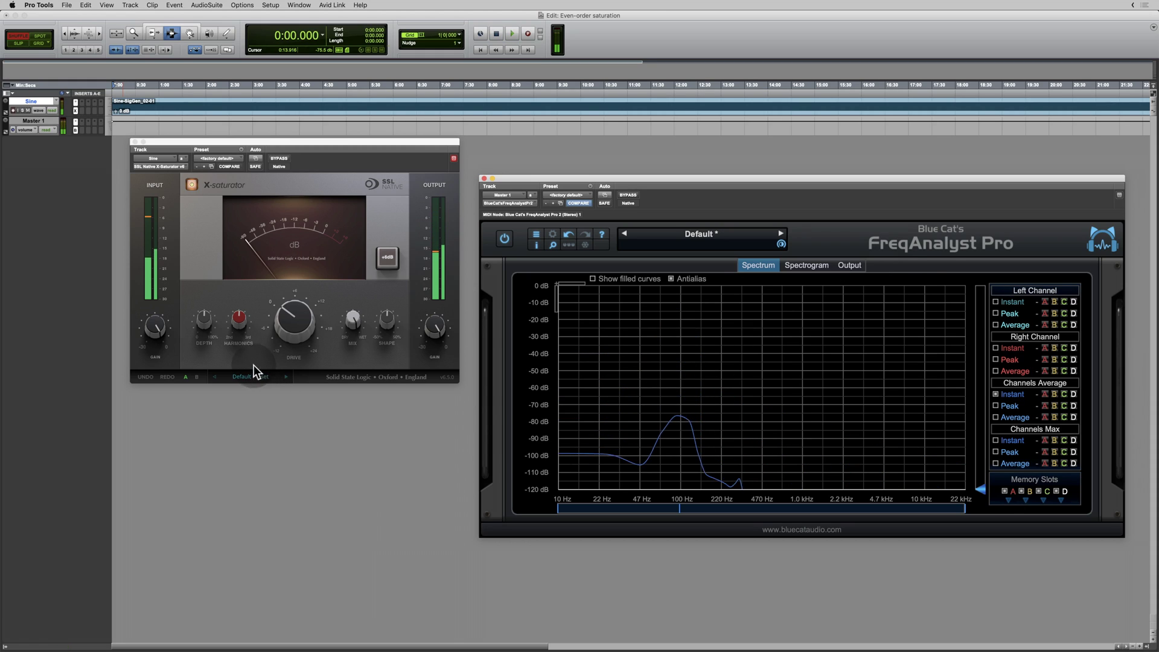
{"action": "left_click", "coordinate": [201, 352]}
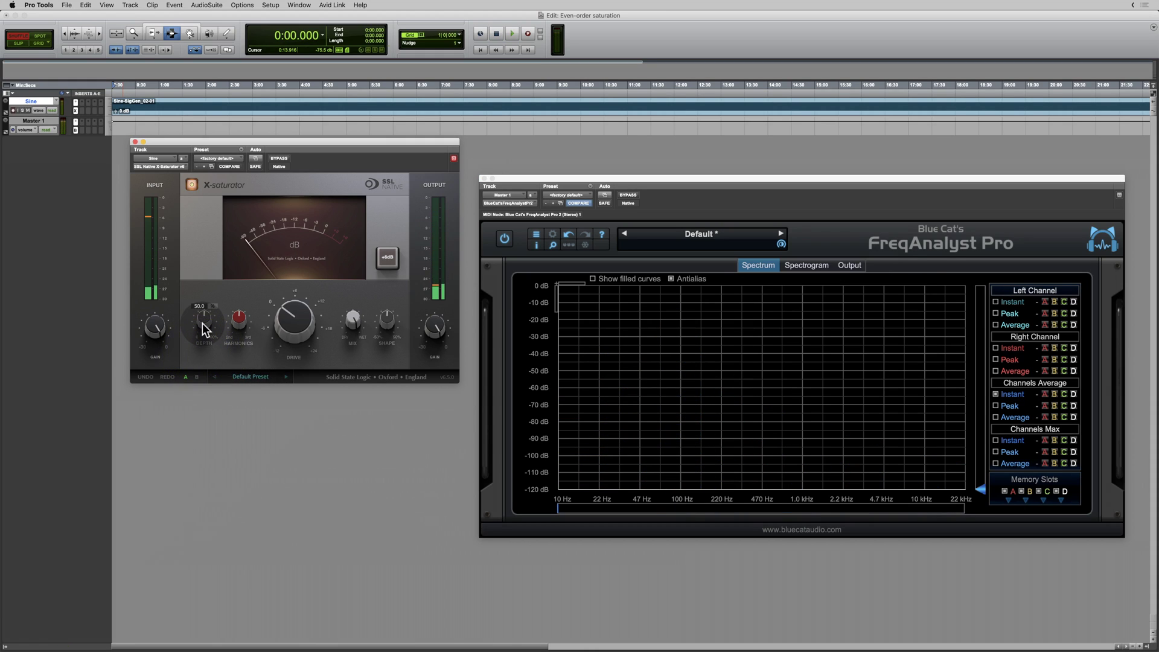
{"action": "left_click", "coordinate": [202, 328]}
{"action": "left_click", "coordinate": [201, 252]}
{"action": "left_click", "coordinate": [288, 320]}
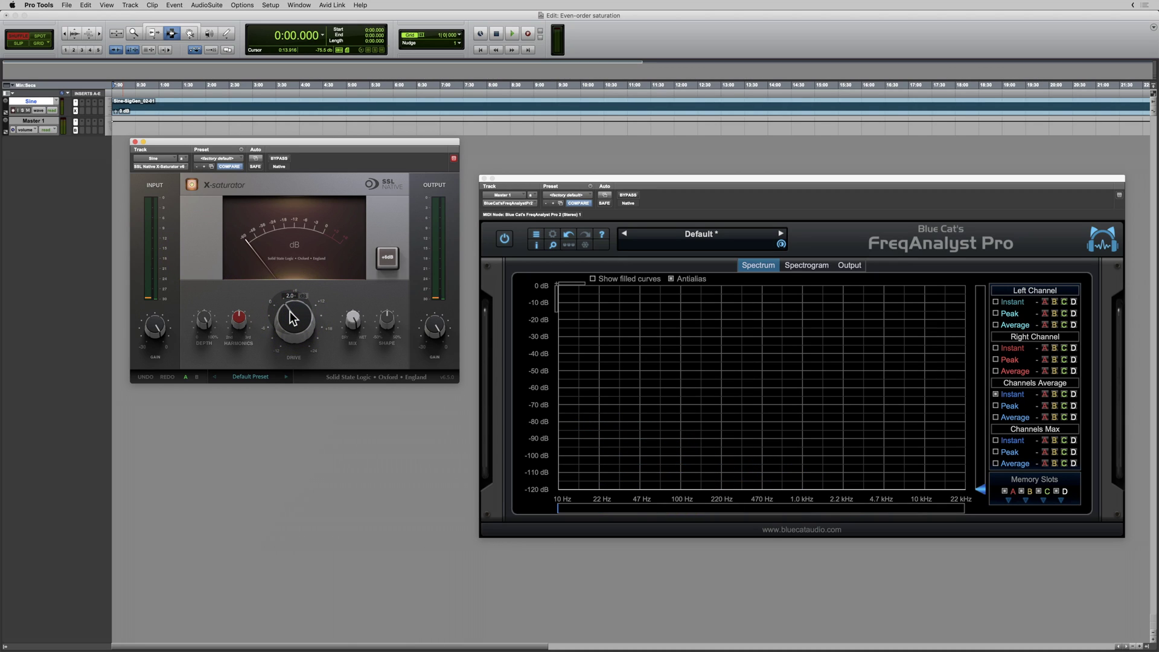
{"action": "left_click", "coordinate": [241, 351]}
{"action": "mouse_move", "coordinate": [237, 324]}
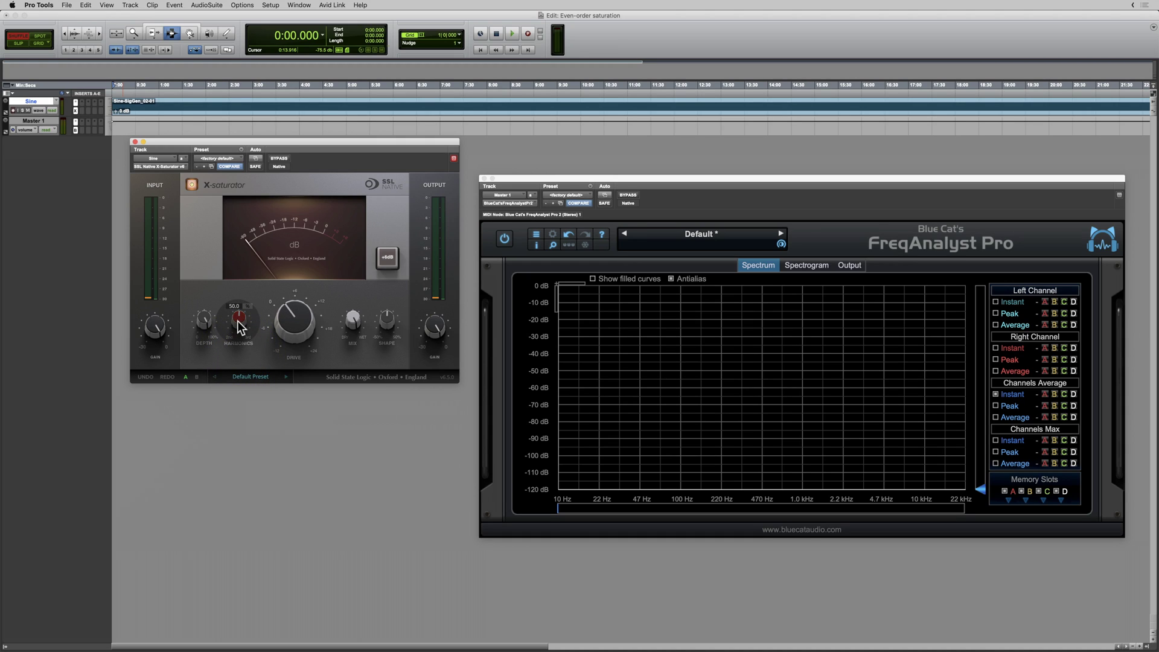
{"action": "left_click", "coordinate": [248, 237]}
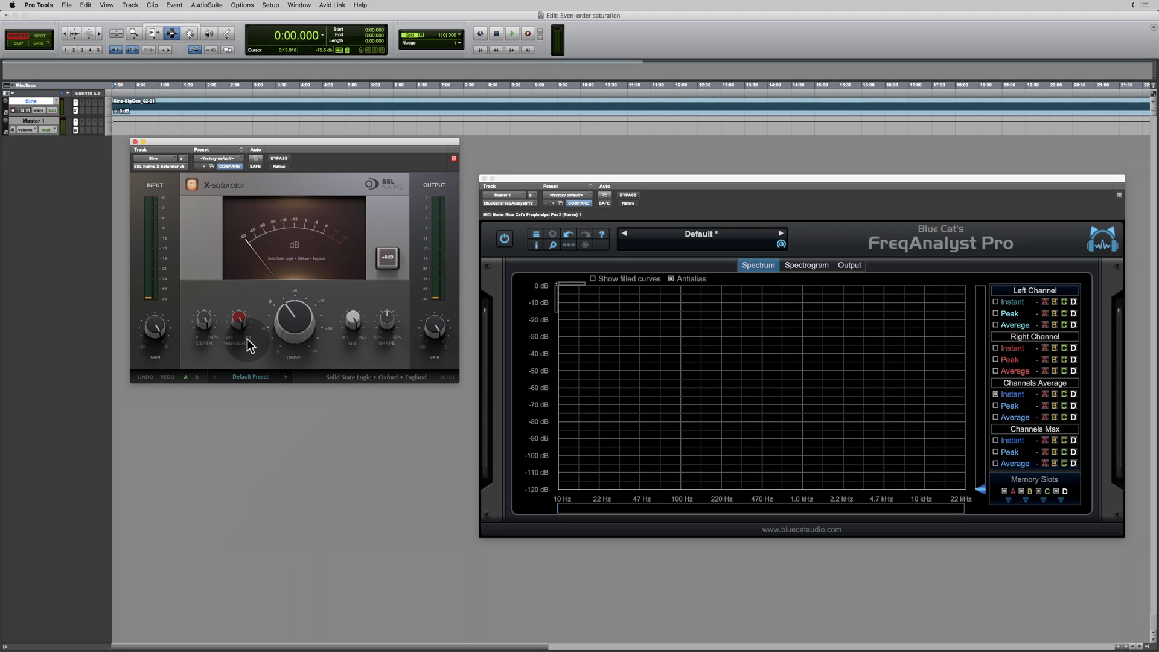
{"action": "key", "text": "space"}
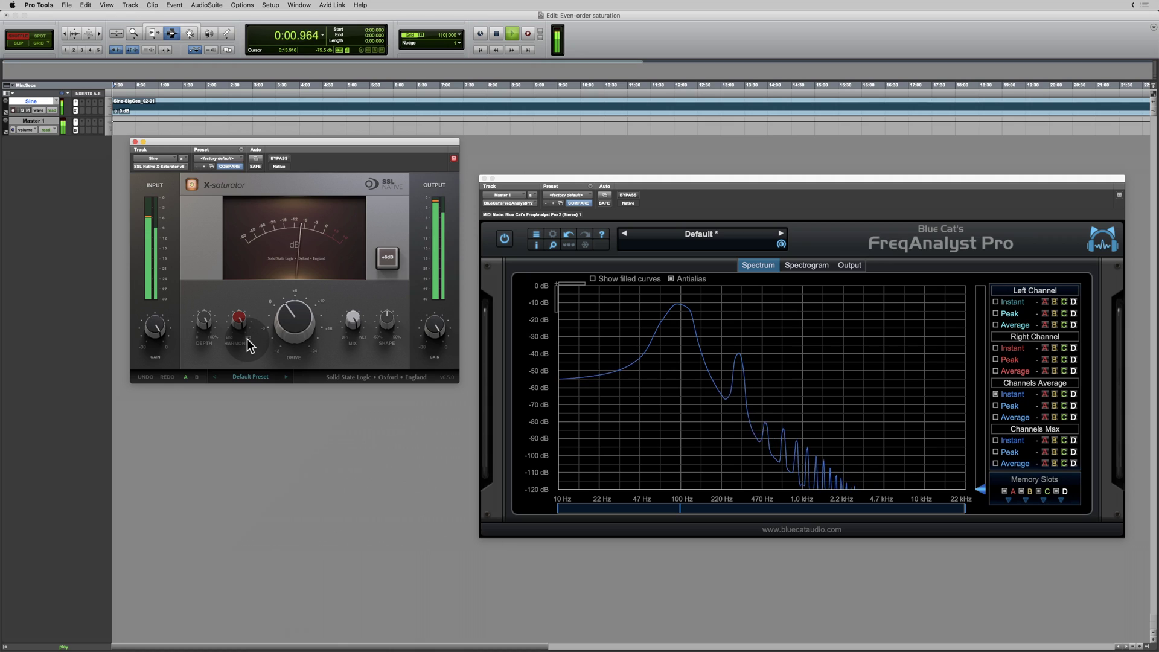
{"action": "mouse_move", "coordinate": [677, 316]}
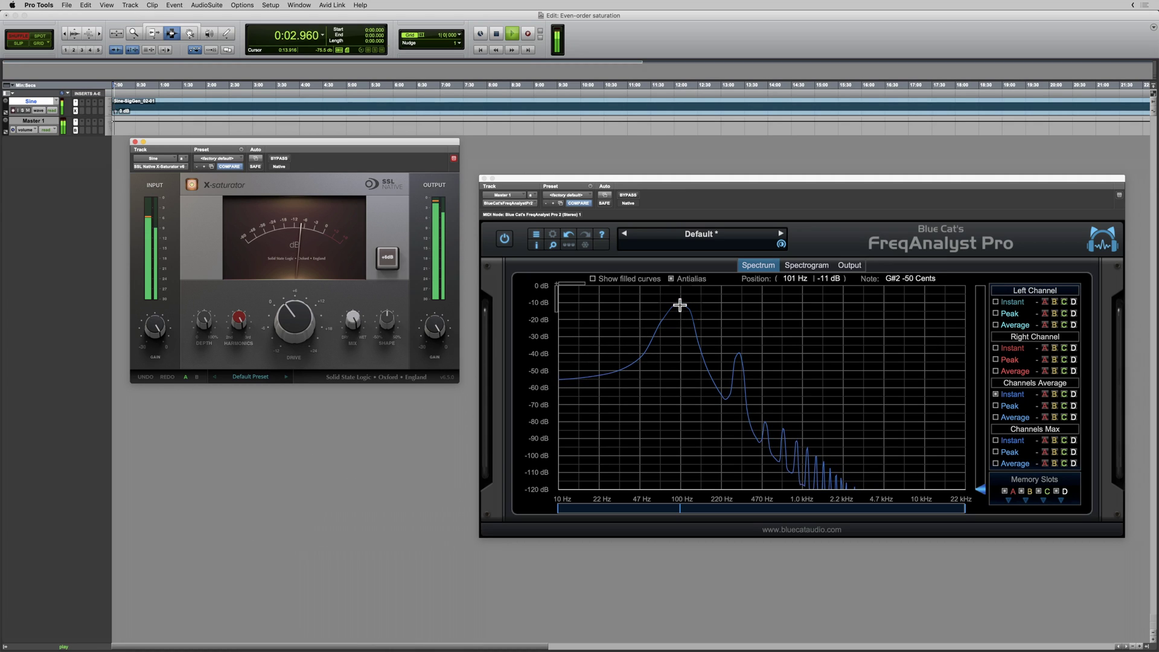
{"action": "left_click", "coordinate": [680, 305]}
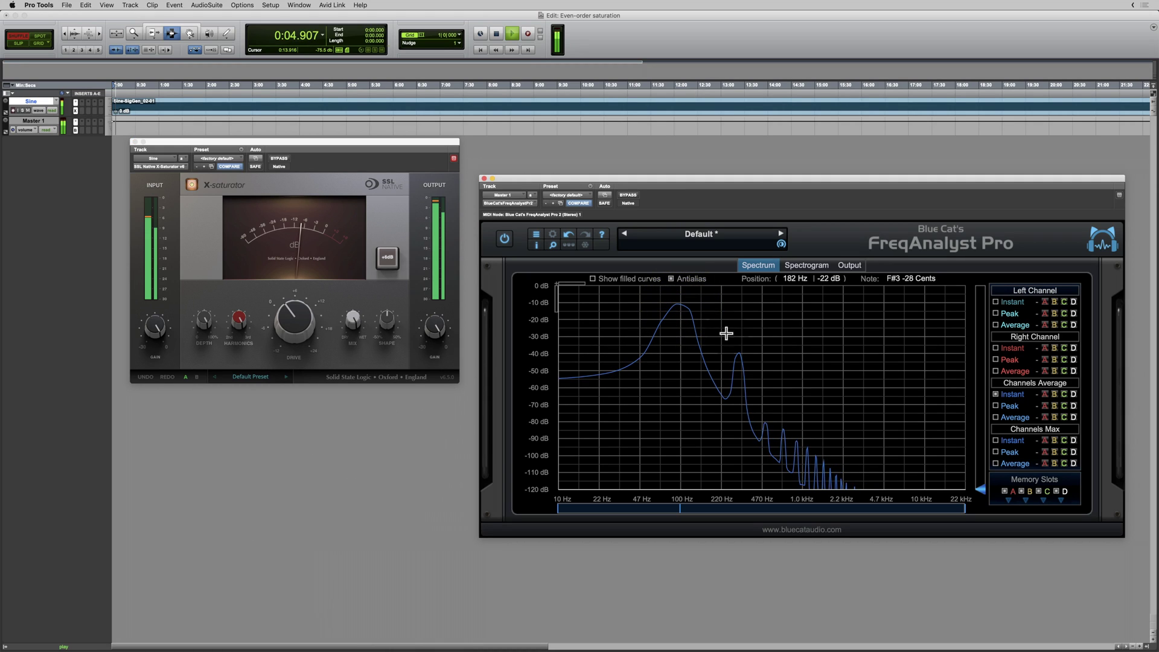
{"action": "left_click", "coordinate": [740, 353]}
{"action": "left_click", "coordinate": [764, 421]}
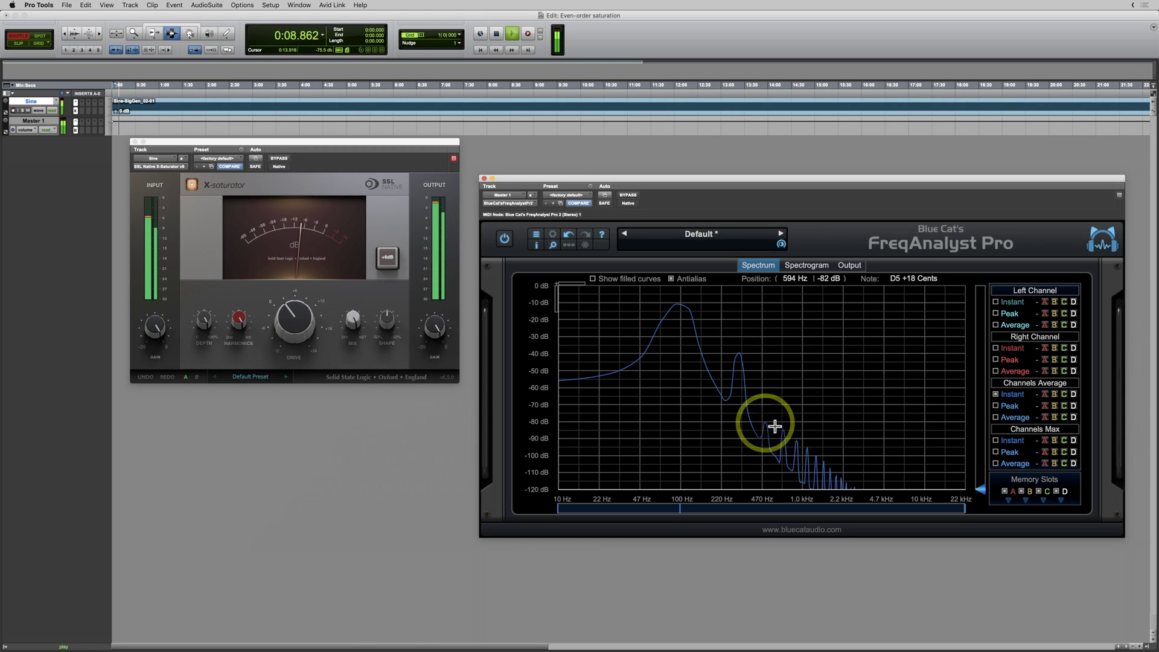
{"action": "left_click", "coordinate": [783, 430]}
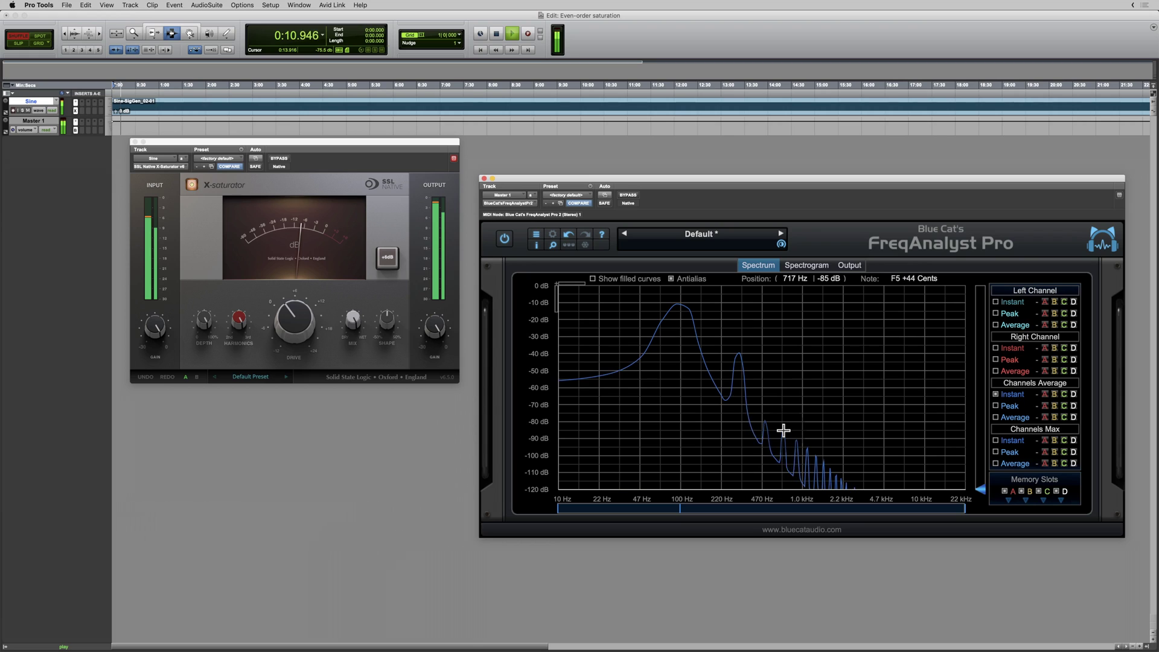
- Turn the X-Saturator's Harmonics down to 0 and play the sine again
{"action": "key", "text": "space"}
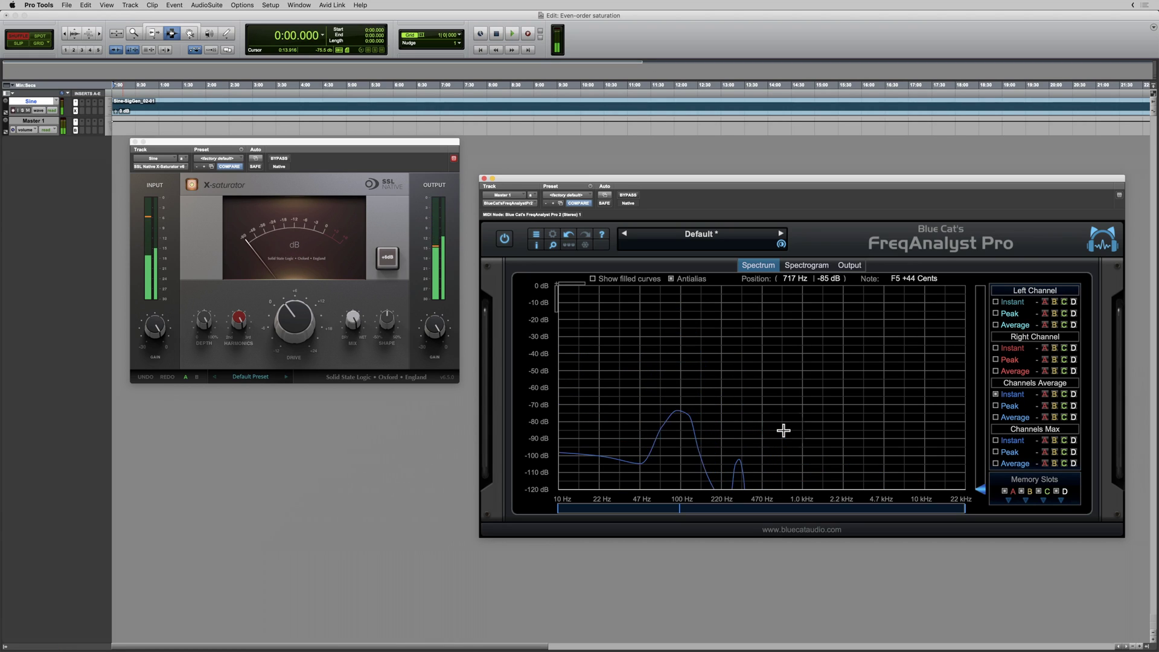
{"action": "left_click", "coordinate": [240, 321]}
{"action": "left_click_drag", "start_coordinate": [240, 321], "coordinate": [293, 496]}
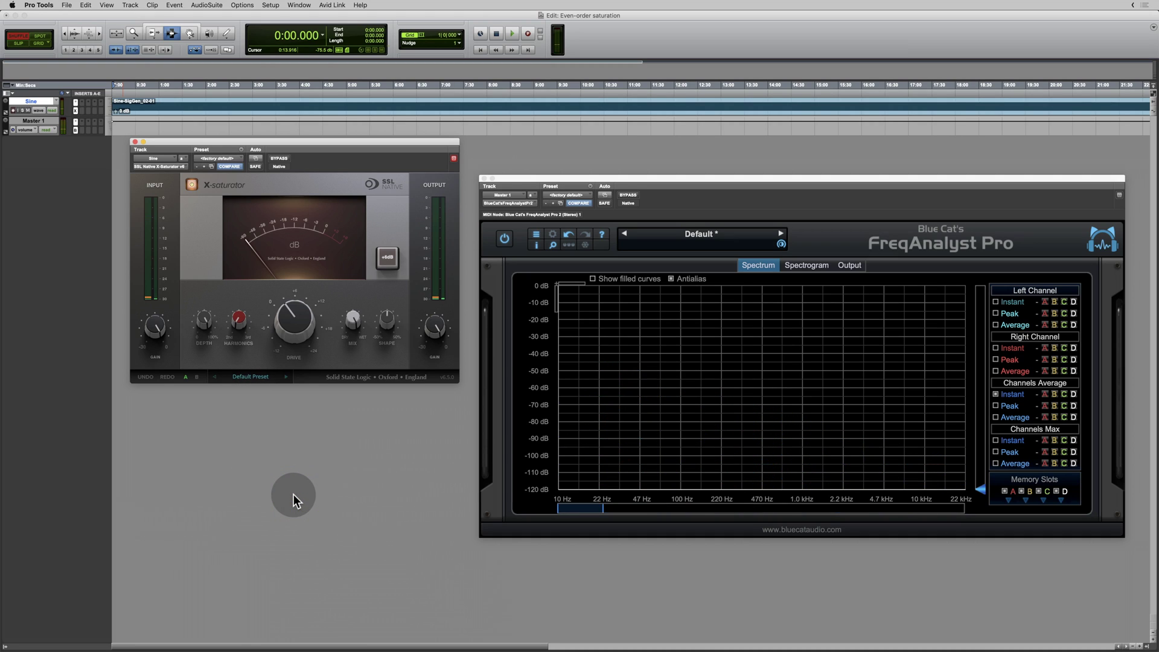
{"action": "key", "text": "space"}
- Point out the 100 Hz fundamental, the 220 Hz dip, the 430 Hz peak and the higher ripples
{"action": "mouse_move", "coordinate": [664, 310]}
{"action": "left_click", "coordinate": [679, 306]}
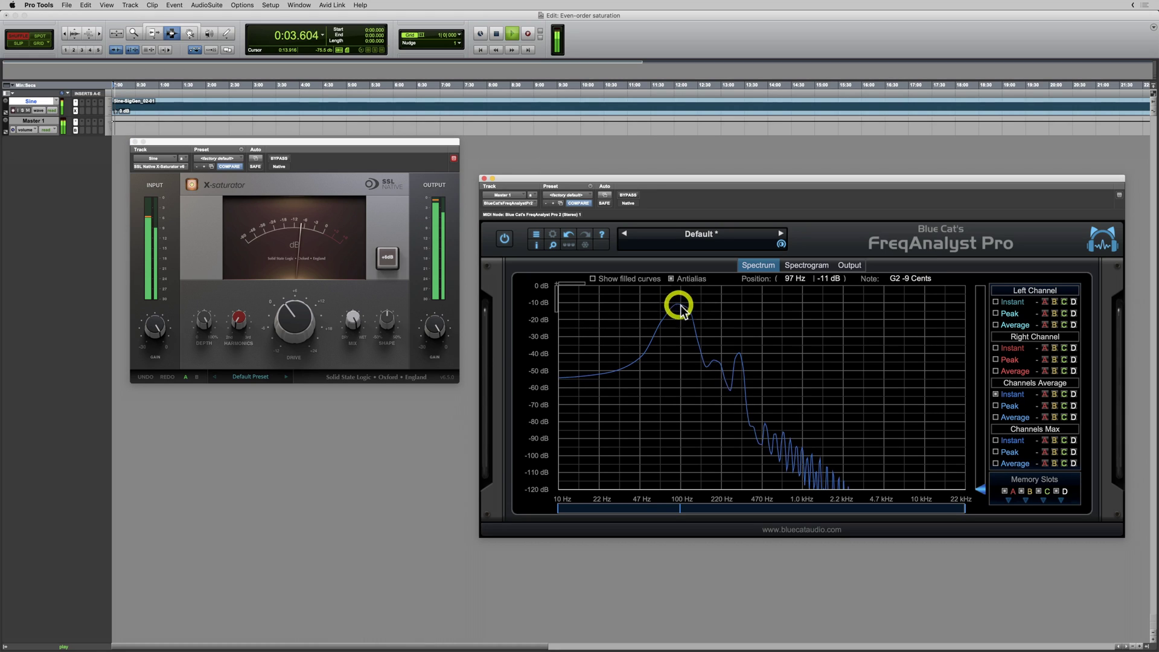
{"action": "left_click", "coordinate": [716, 361]}
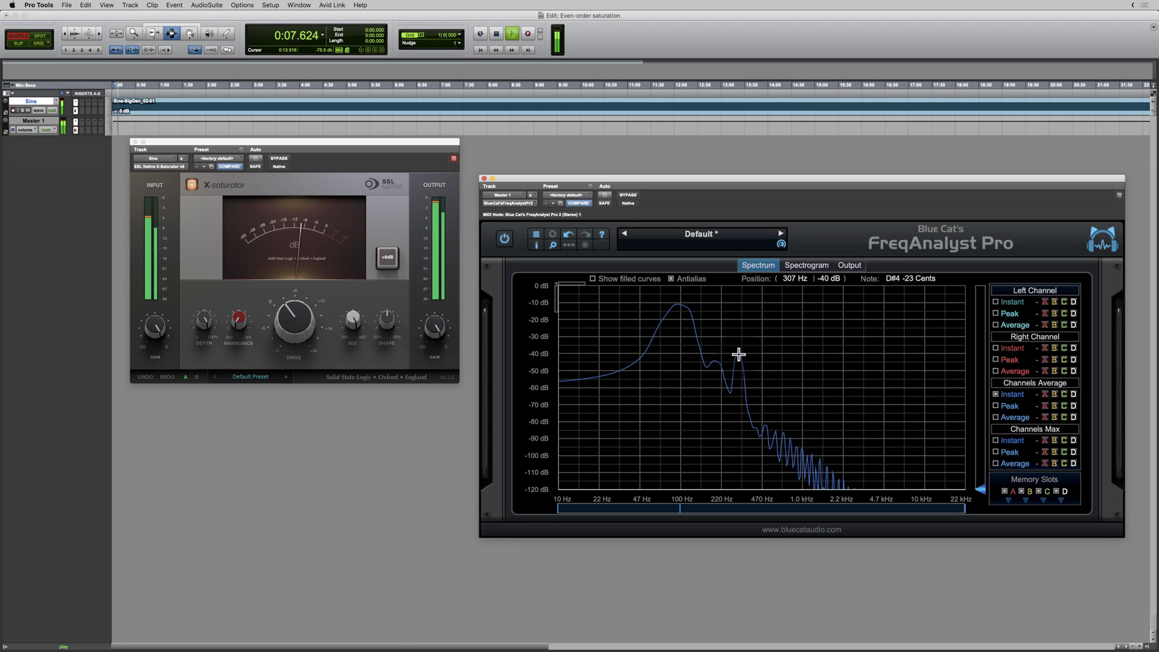
{"action": "left_click", "coordinate": [739, 354]}
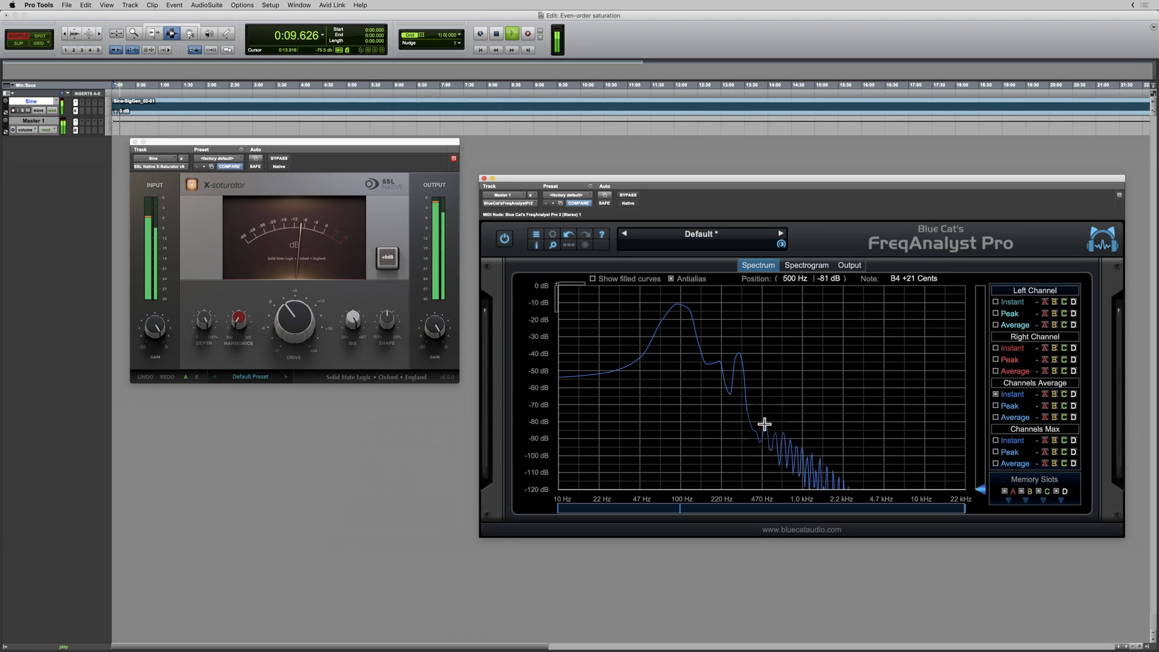
{"action": "left_click", "coordinate": [754, 425]}
{"action": "left_click", "coordinate": [763, 423]}
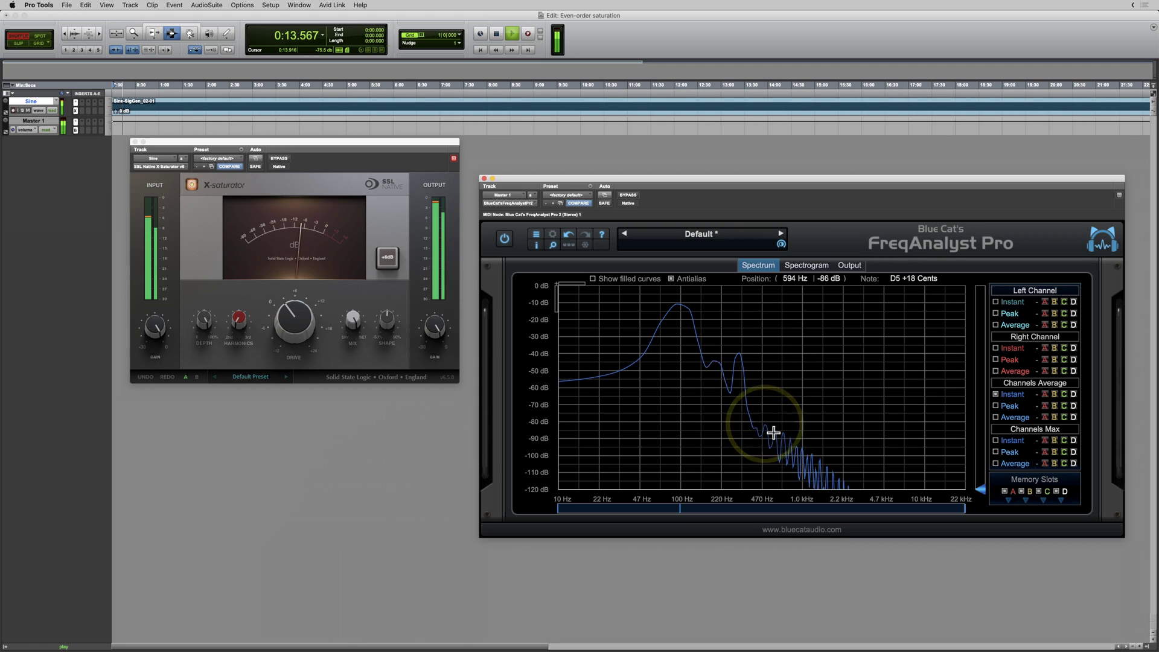
{"action": "left_click", "coordinate": [774, 433]}
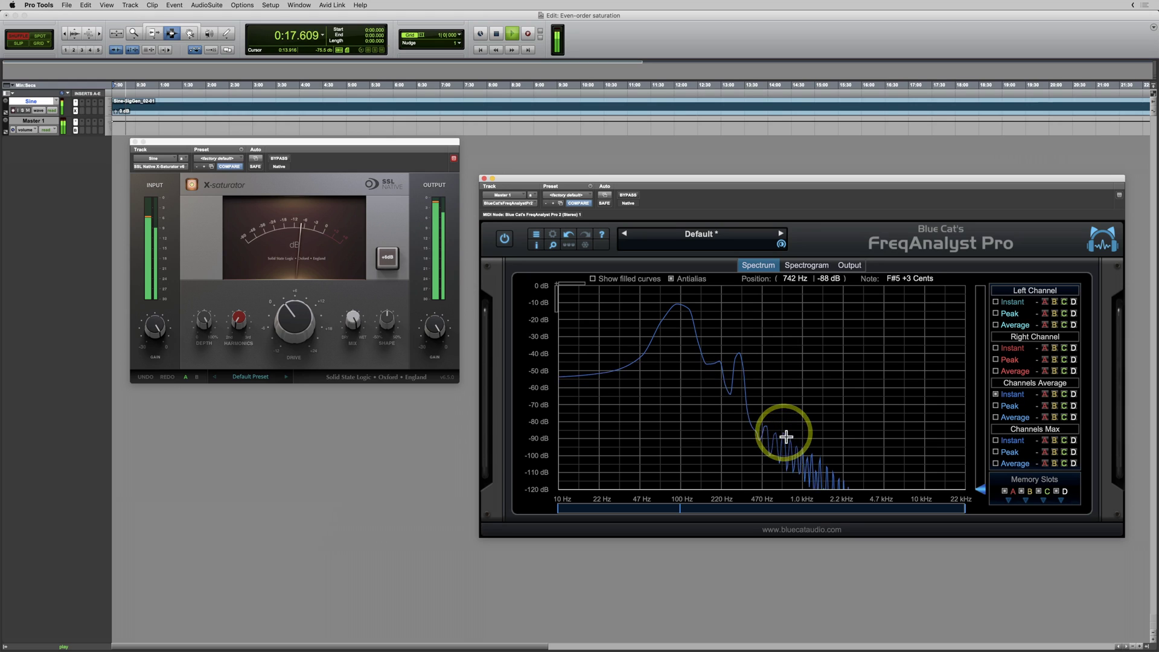
{"action": "left_click", "coordinate": [790, 439]}
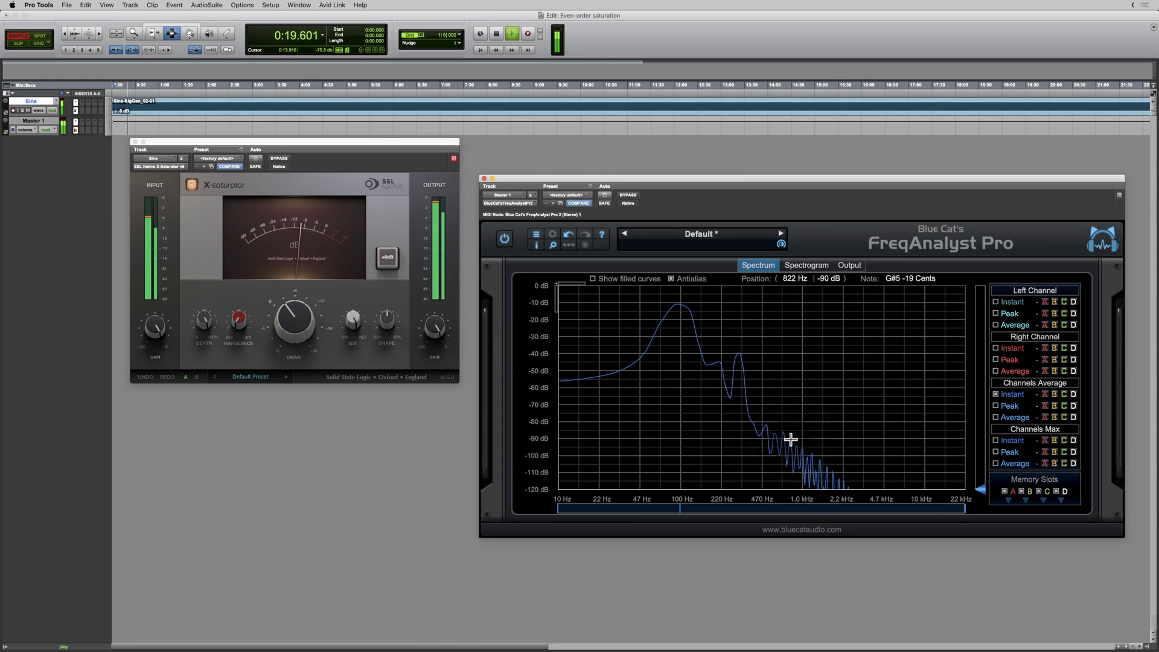
- Stop playback and readjust the saturator's Harmonics setting
{"action": "left_click", "coordinate": [448, 436]}
{"action": "key", "text": "space"}
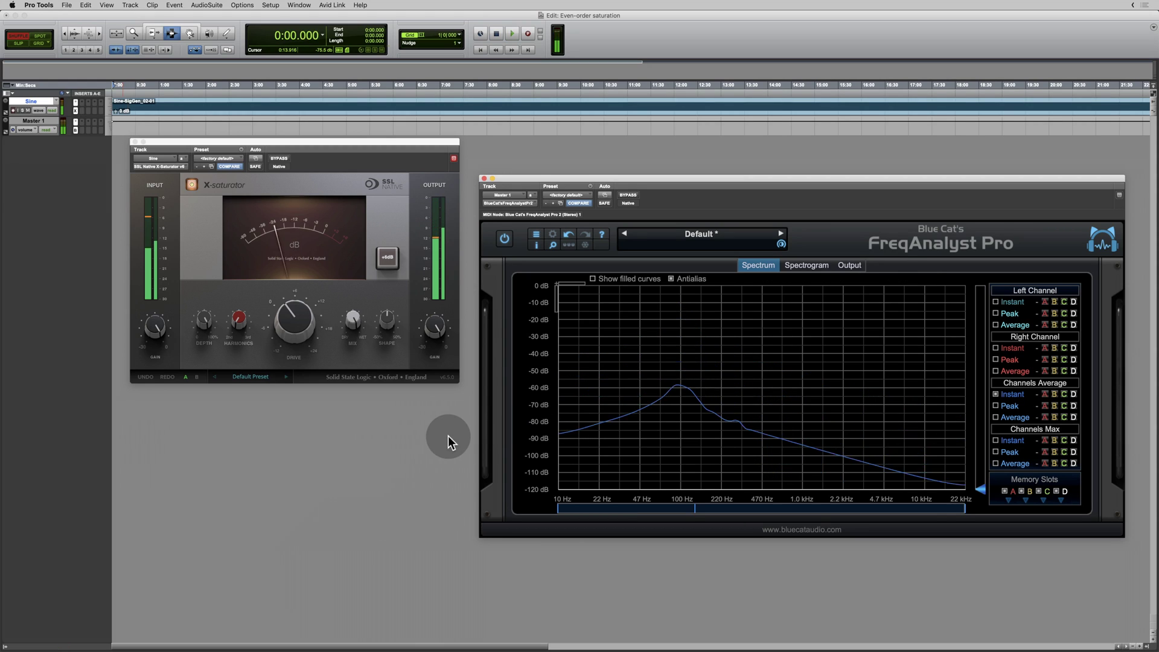
{"action": "left_click", "coordinate": [253, 343]}
{"action": "left_click", "coordinate": [249, 344]}
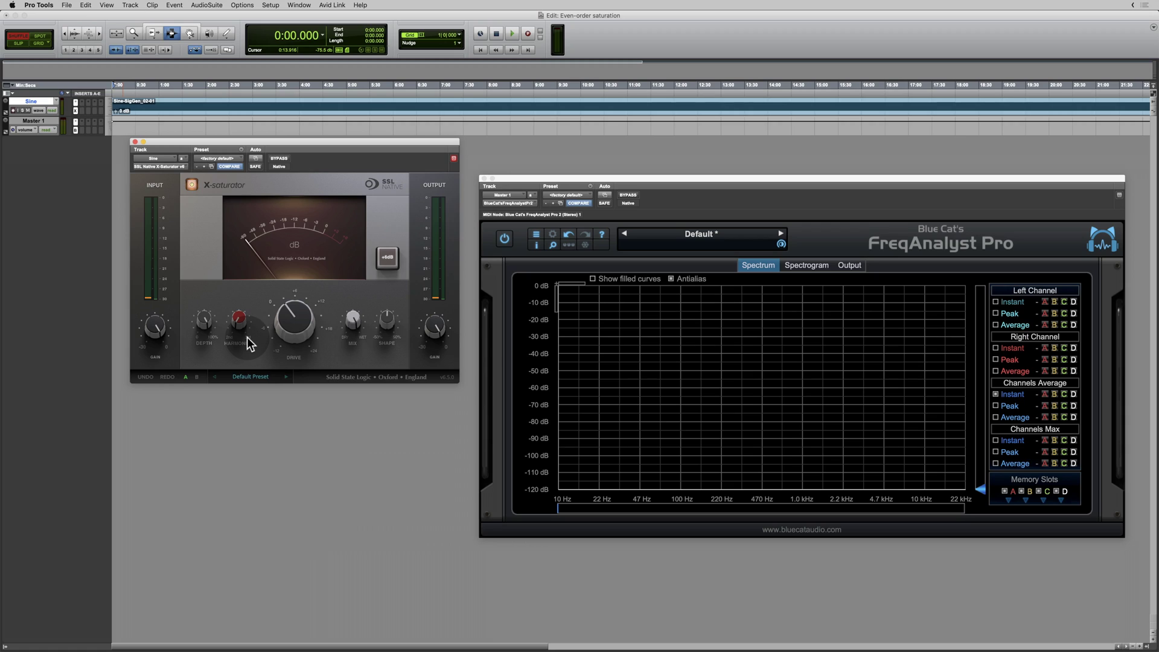
{"action": "left_click", "coordinate": [229, 338]}
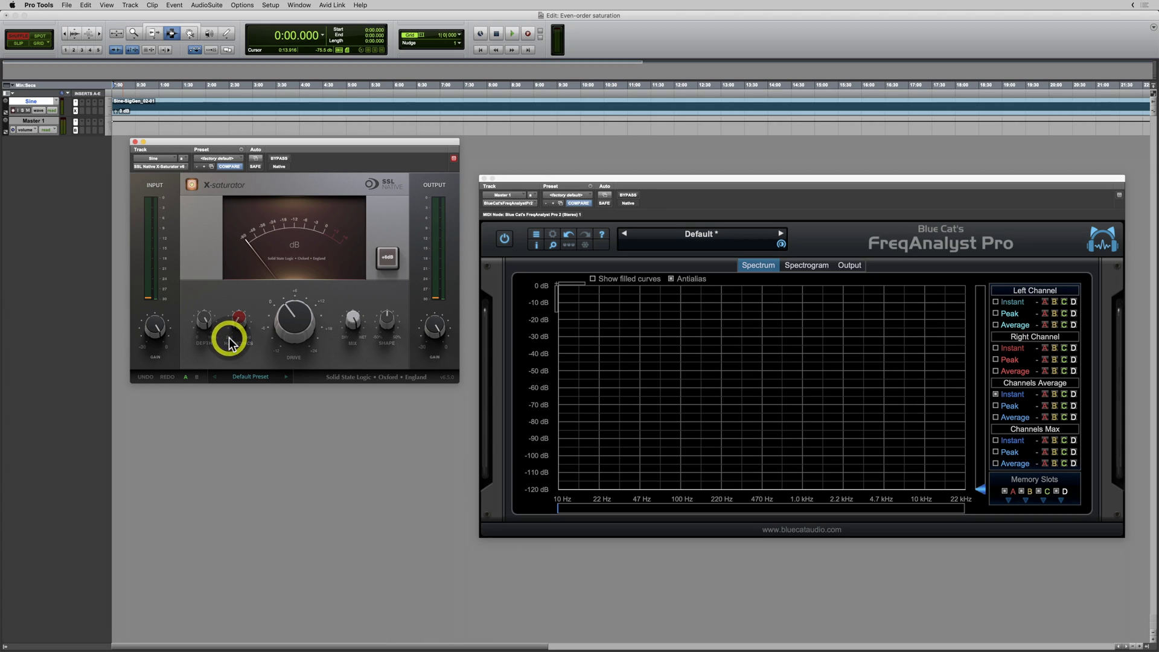
- Duplicate the Sine track
{"action": "right_click", "coordinate": [29, 104]}
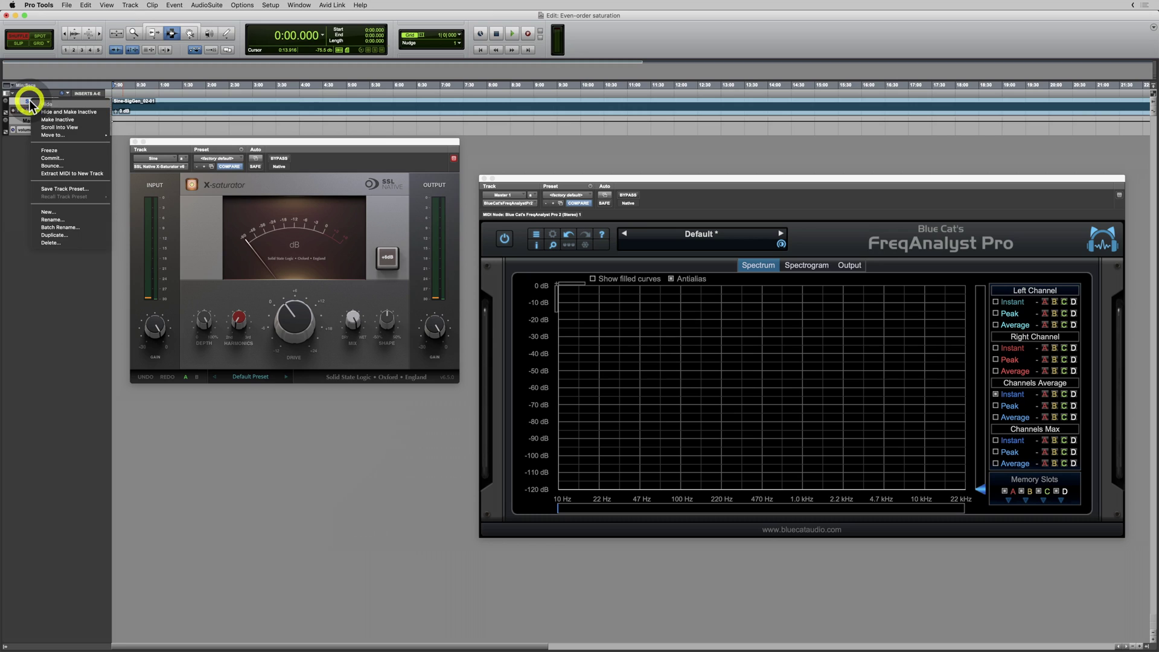
{"action": "left_click", "coordinate": [67, 234]}
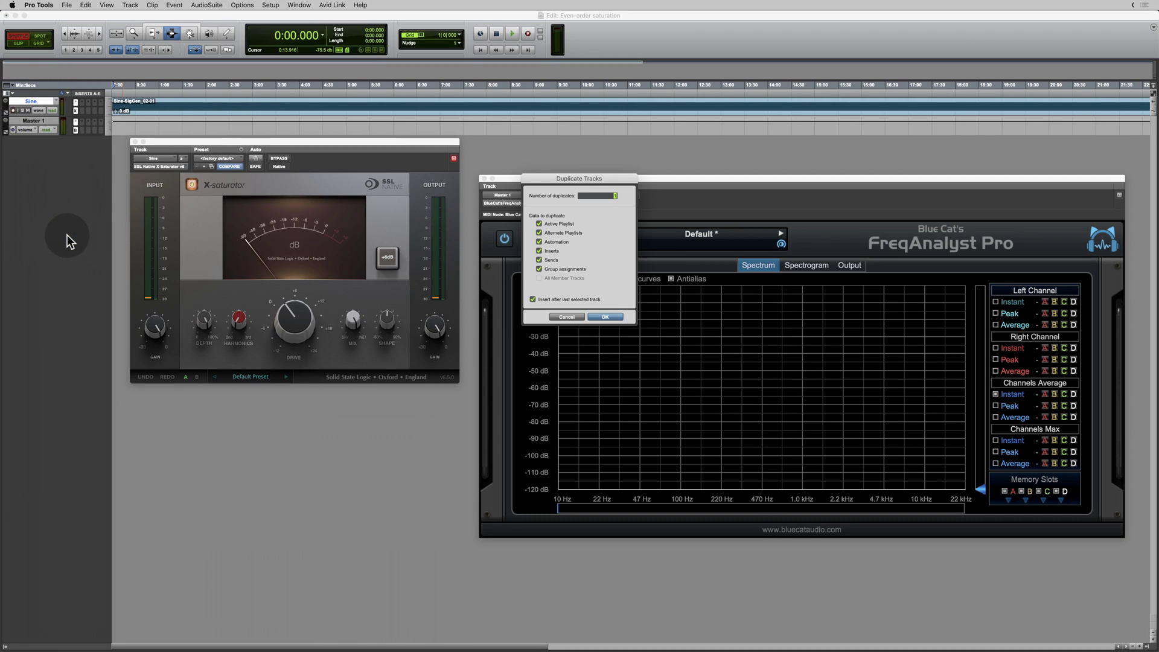
{"action": "key", "text": "Return"}
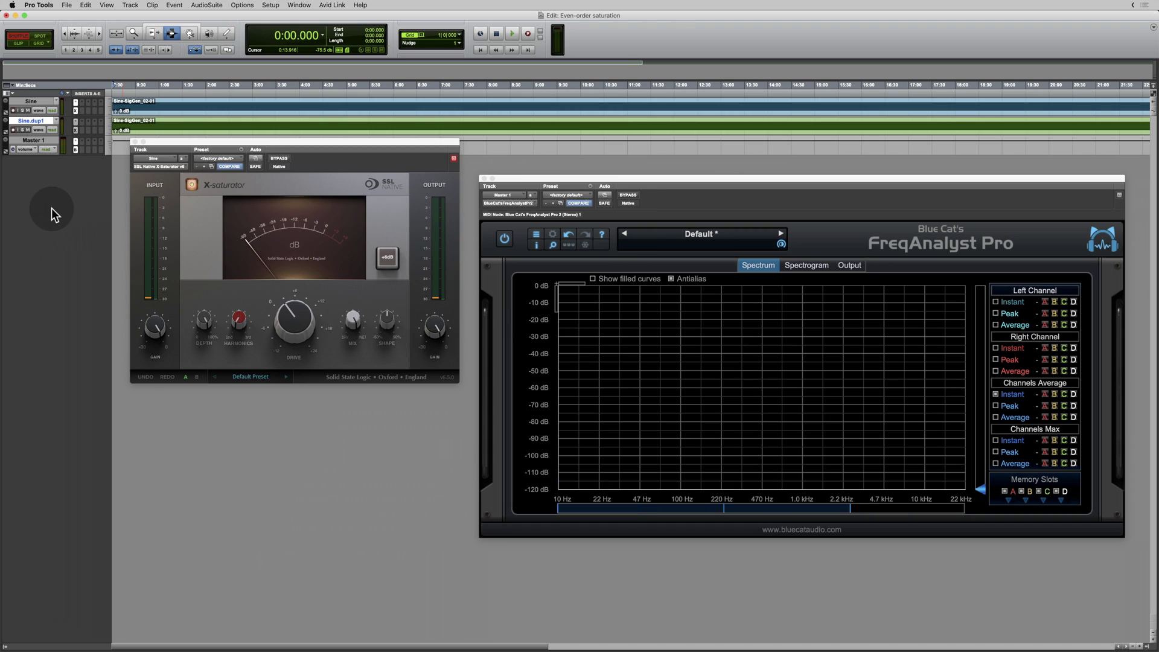
- Rename Sine to 'Even' and the copy Sine.dup1 to 'Minus Odd'
{"action": "left_click", "coordinate": [31, 103]}
{"action": "double_click", "coordinate": [34, 104]}
{"action": "type", "text": "Ev"}
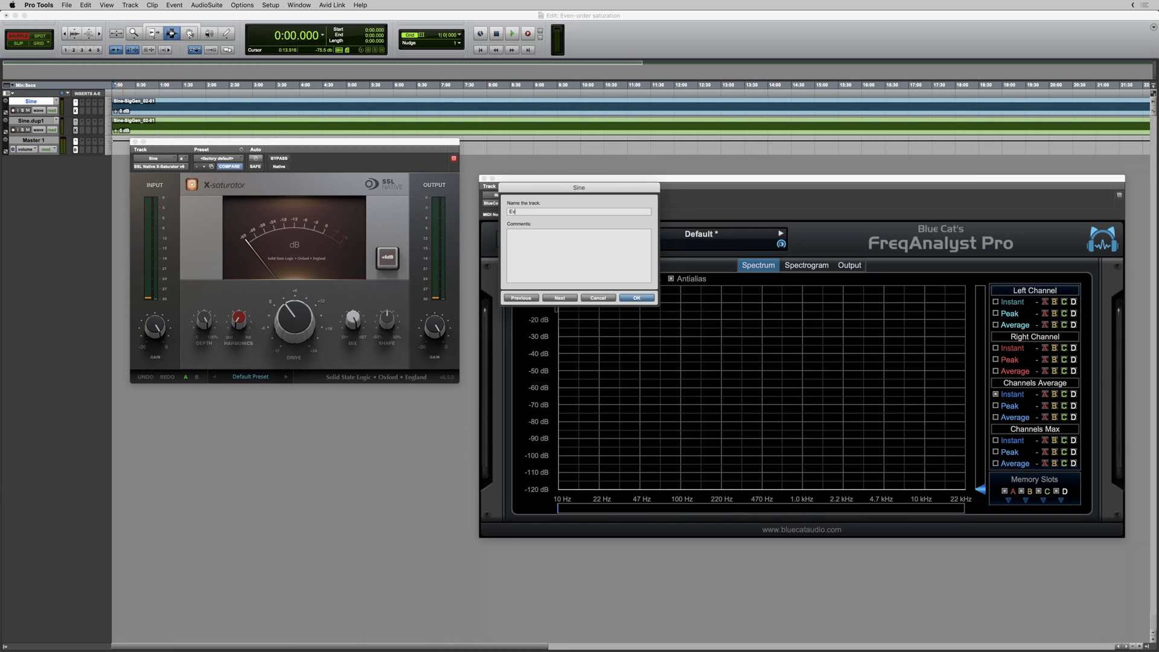
{"action": "type", "text": "en"}
{"action": "key", "text": "Return"}
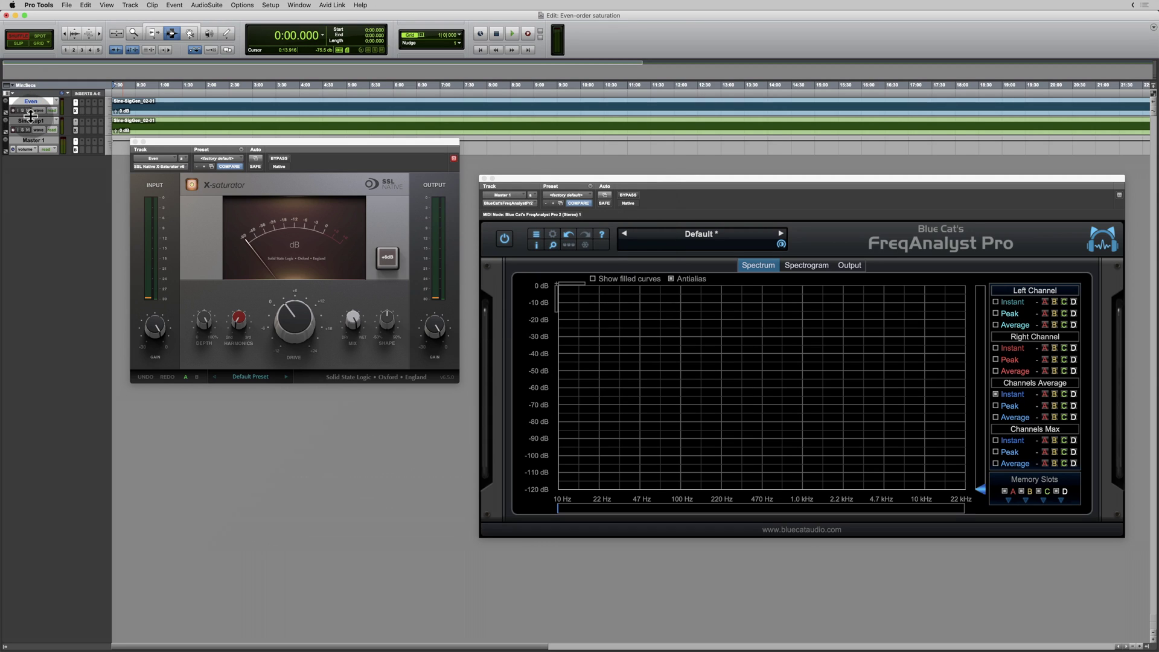
{"action": "double_click", "coordinate": [35, 122]}
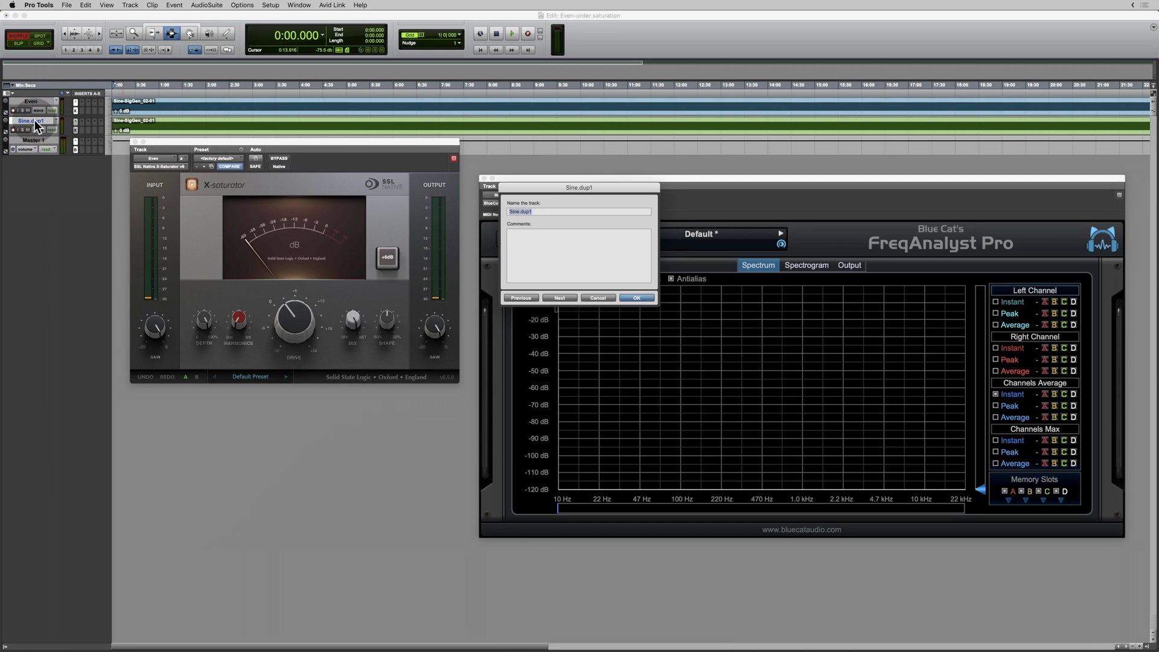
{"action": "type", "text": "Minus Odd"}
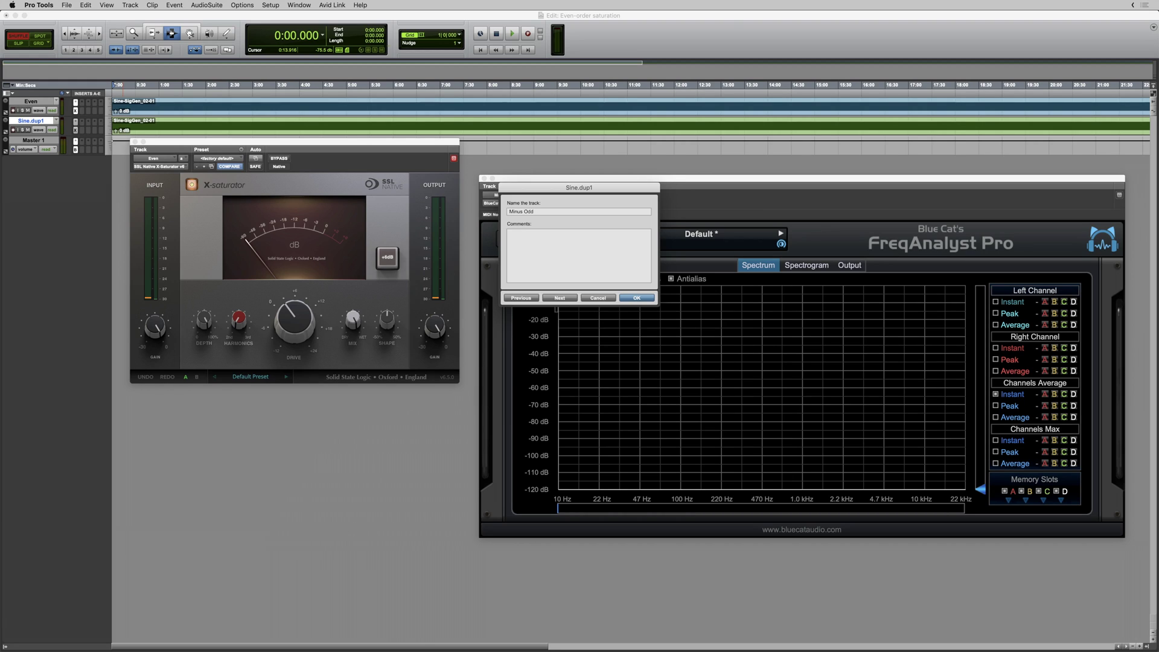
{"action": "key", "text": "Return"}
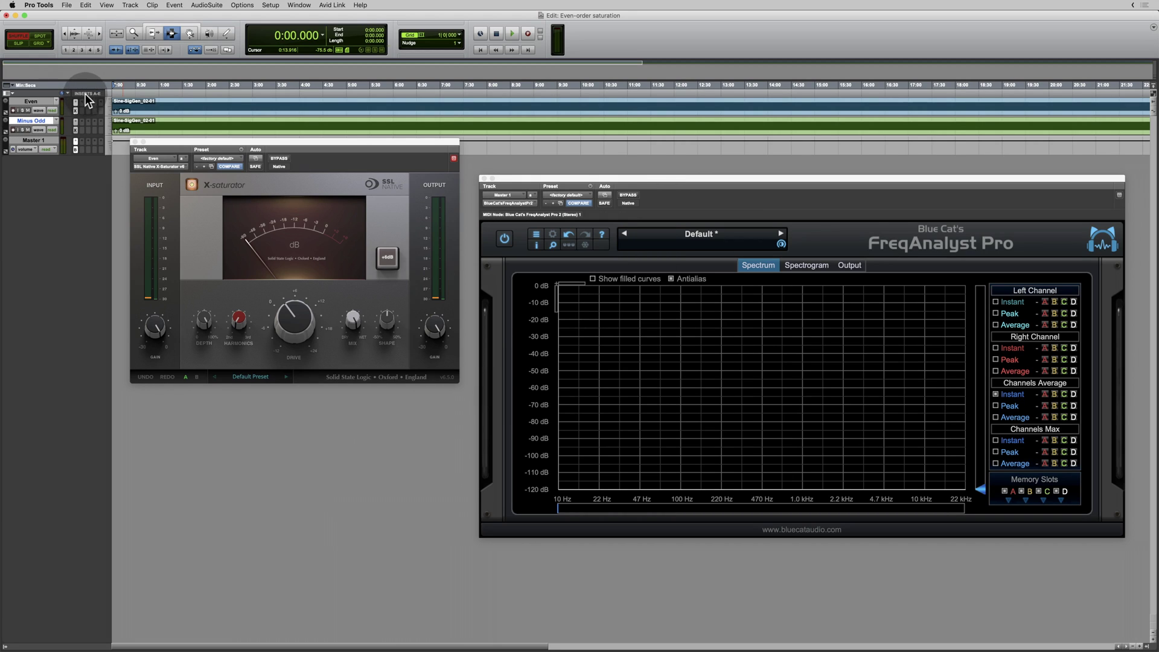
- Open the Minus Odd saturator below the Even one and turn off its Target button
{"action": "left_click", "coordinate": [75, 111]}
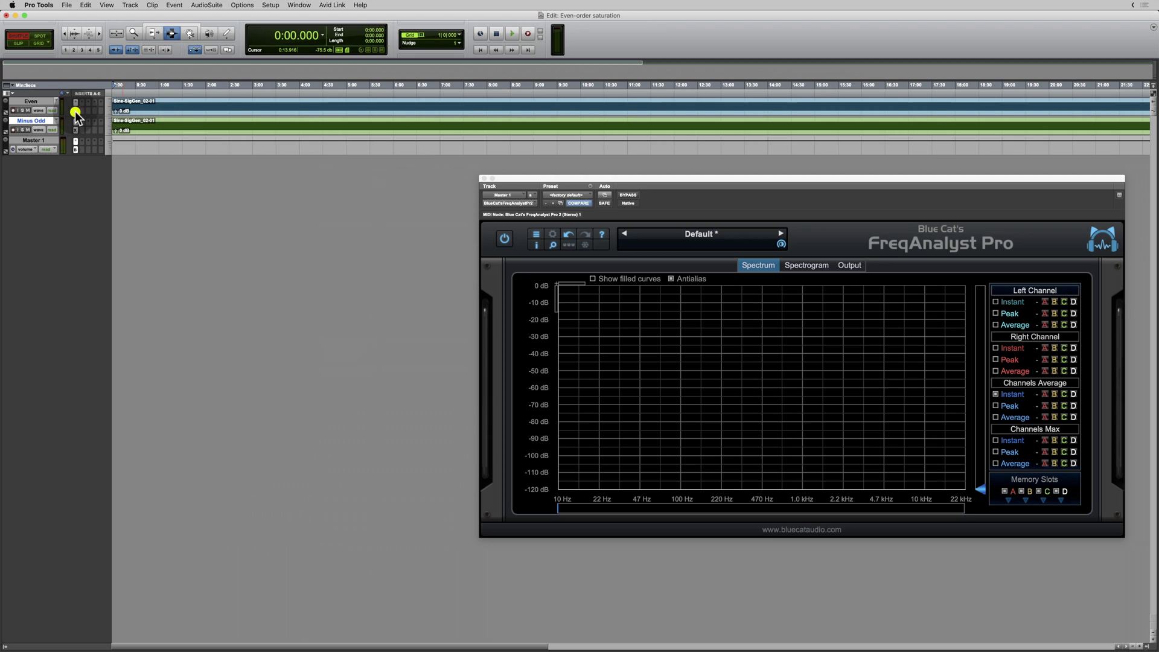
{"action": "left_click", "coordinate": [75, 111]}
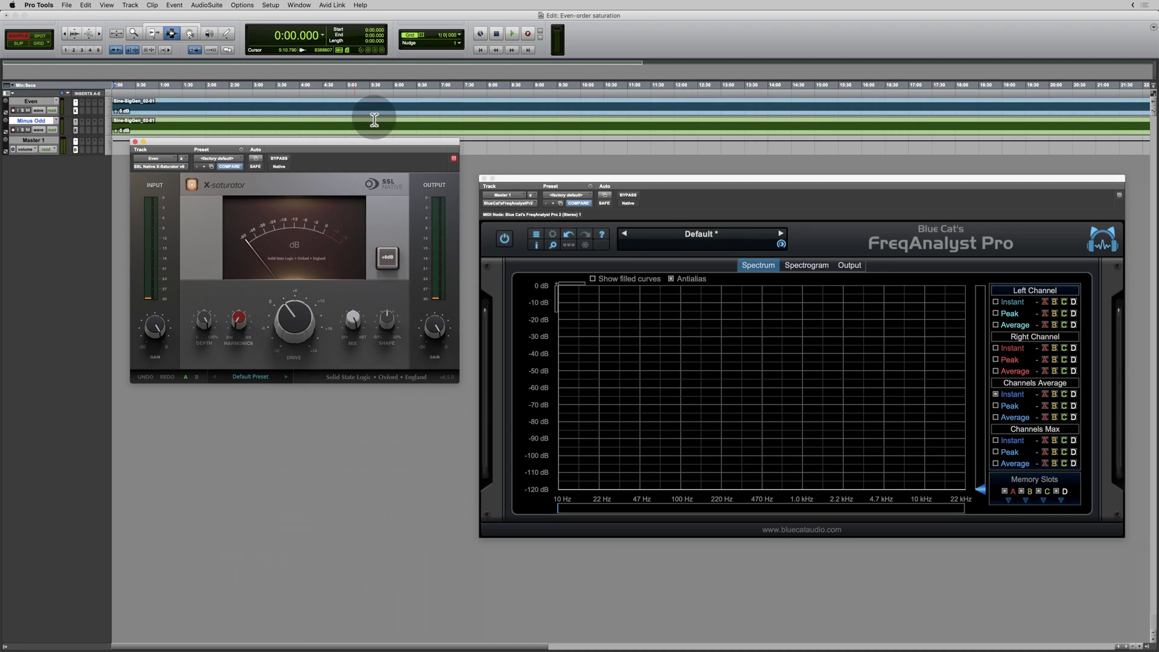
{"action": "left_click", "coordinate": [453, 158]}
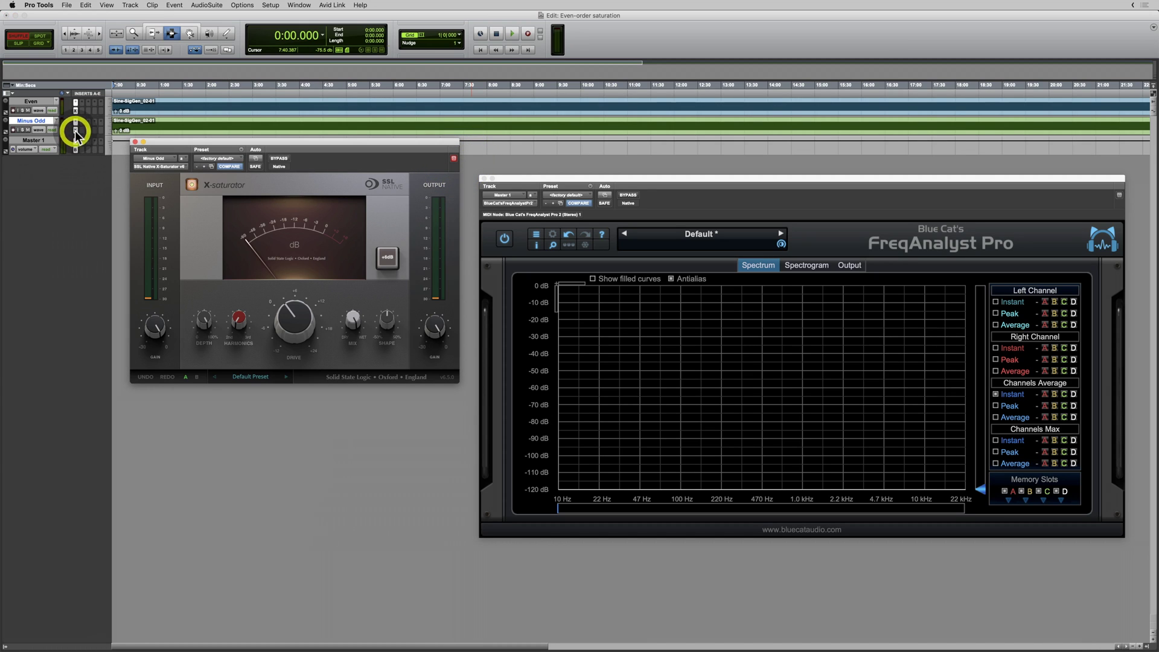
{"action": "left_click_drag", "start_coordinate": [279, 141], "coordinate": [280, 390]}
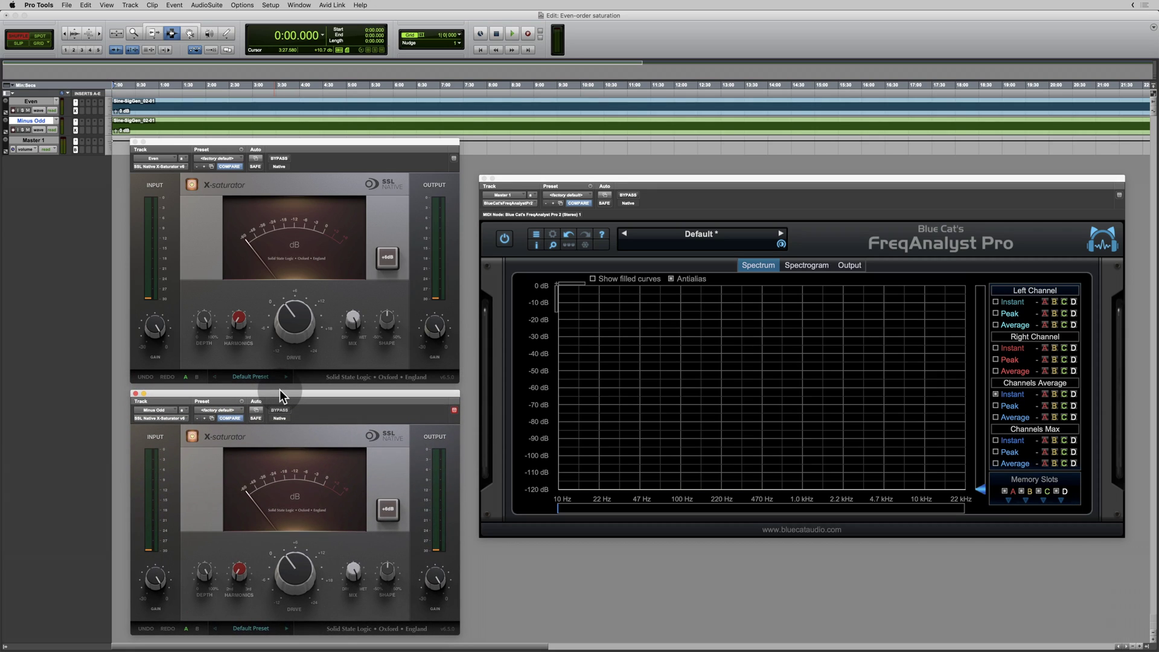
{"action": "left_click", "coordinate": [455, 411]}
- Select Even and Minus Odd in turn, bringing each saturator window to the front
{"action": "left_click", "coordinate": [27, 101]}
{"action": "left_click", "coordinate": [231, 349]}
{"action": "left_click", "coordinate": [37, 122]}
{"action": "left_click", "coordinate": [240, 578]}
{"action": "left_click", "coordinate": [255, 429]}
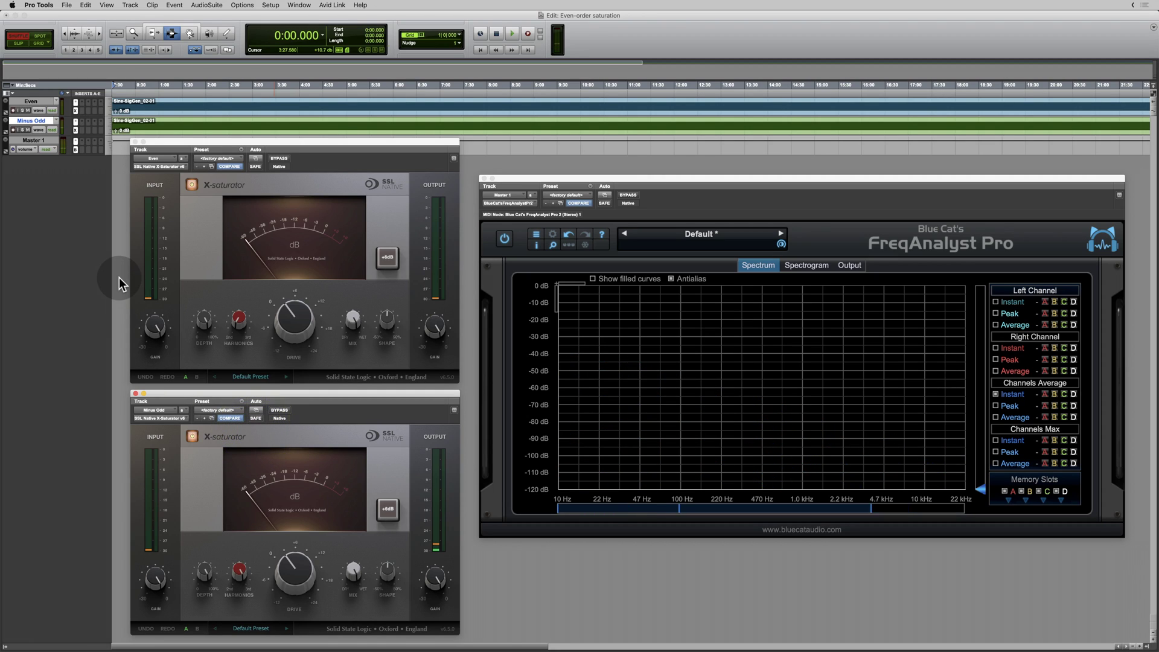
- Insert a Trim plug-in on Minus Odd and place its window below the analyser
{"action": "left_click", "coordinate": [82, 121]}
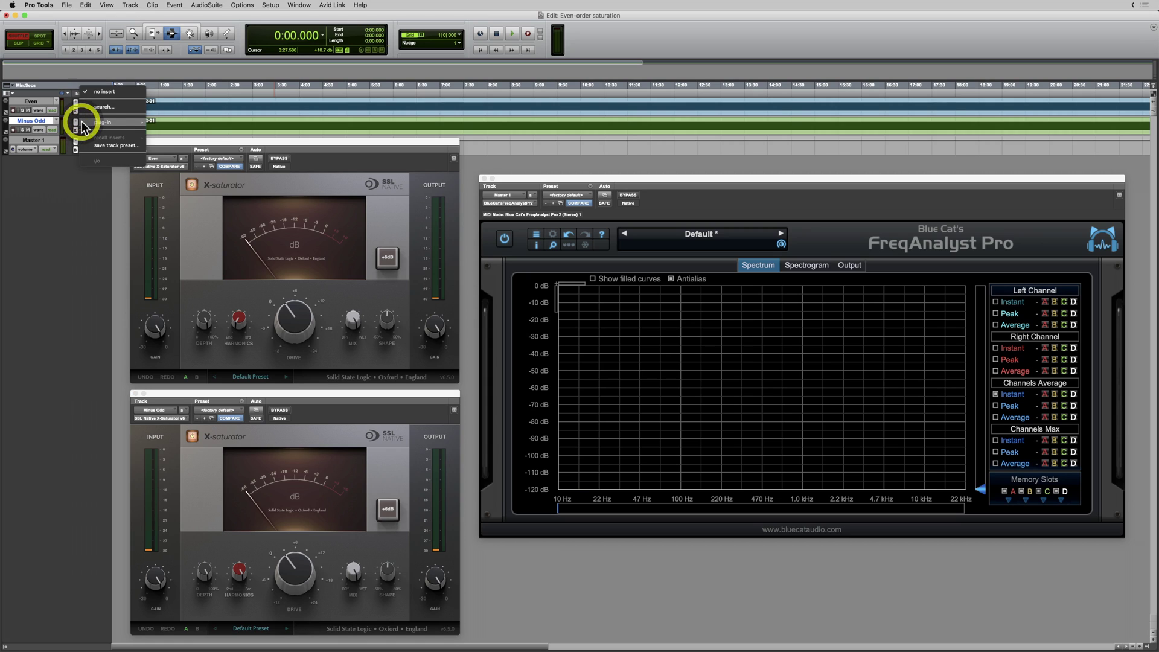
{"action": "mouse_move", "coordinate": [108, 120]}
{"action": "mouse_move", "coordinate": [198, 225]}
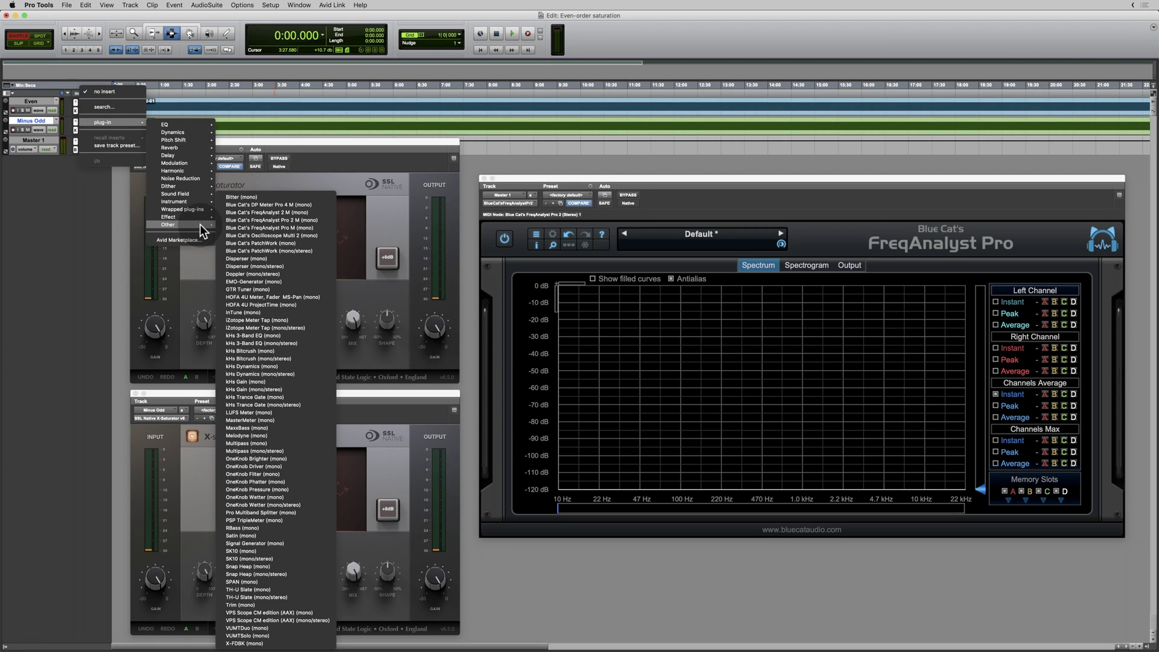
{"action": "left_click", "coordinate": [252, 602]}
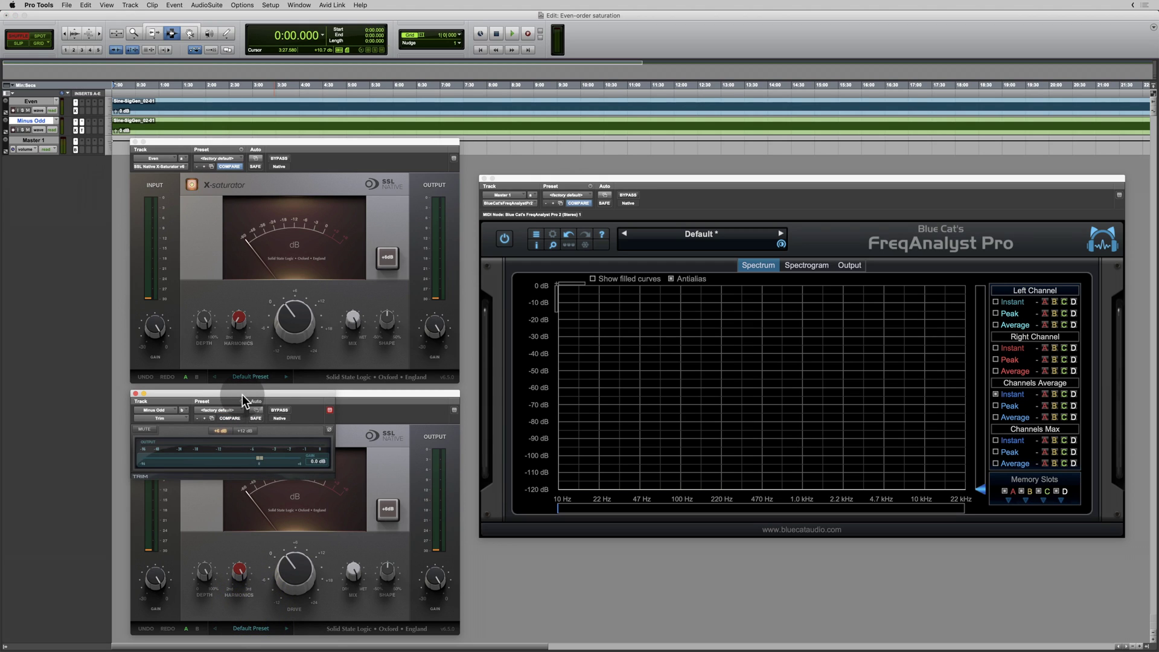
{"action": "left_click_drag", "start_coordinate": [242, 395], "coordinate": [631, 550]}
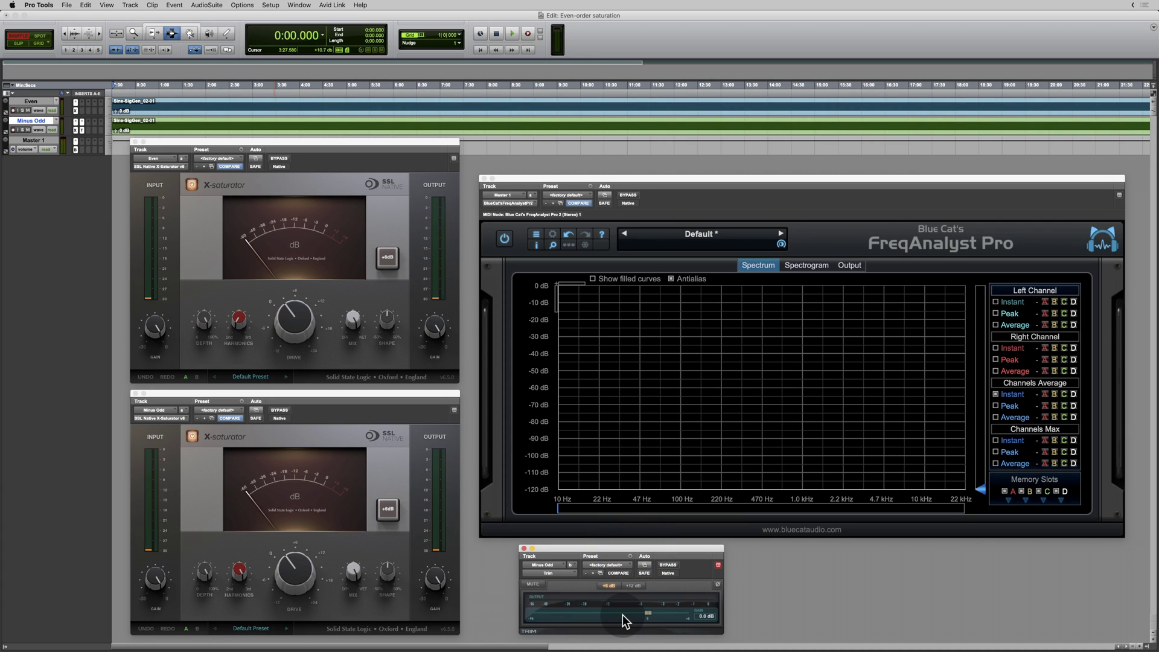
- Invert Minus Odd's phase with the Trim plug-in, then close the Trim window
{"action": "left_click", "coordinate": [716, 584]}
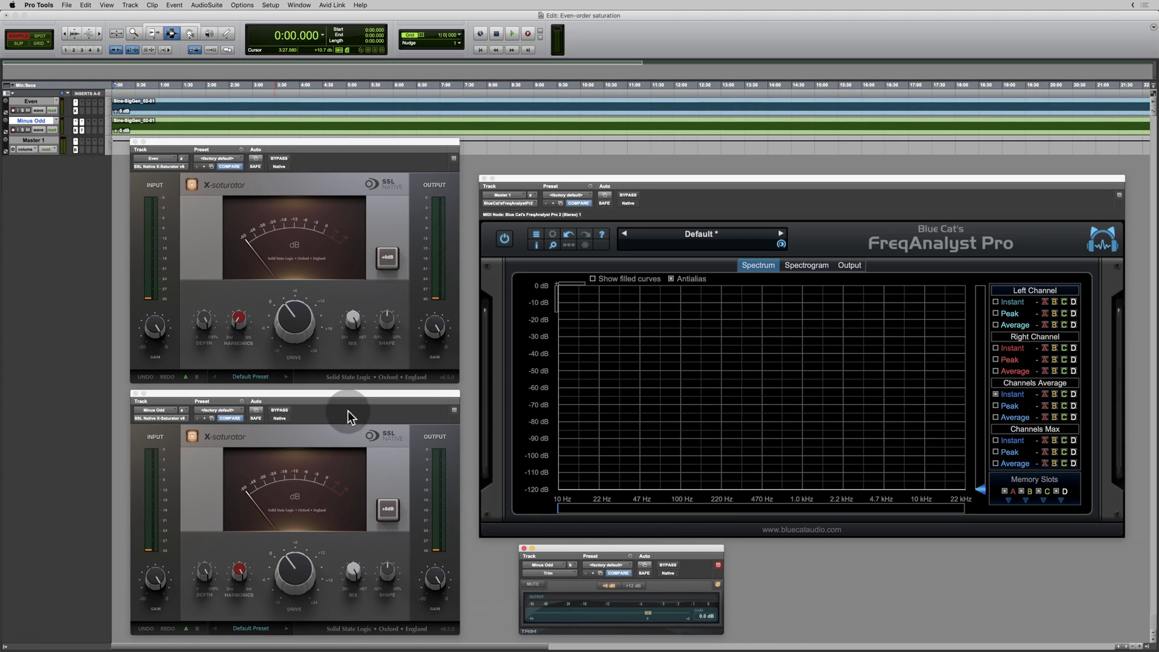
{"action": "left_click", "coordinate": [33, 121]}
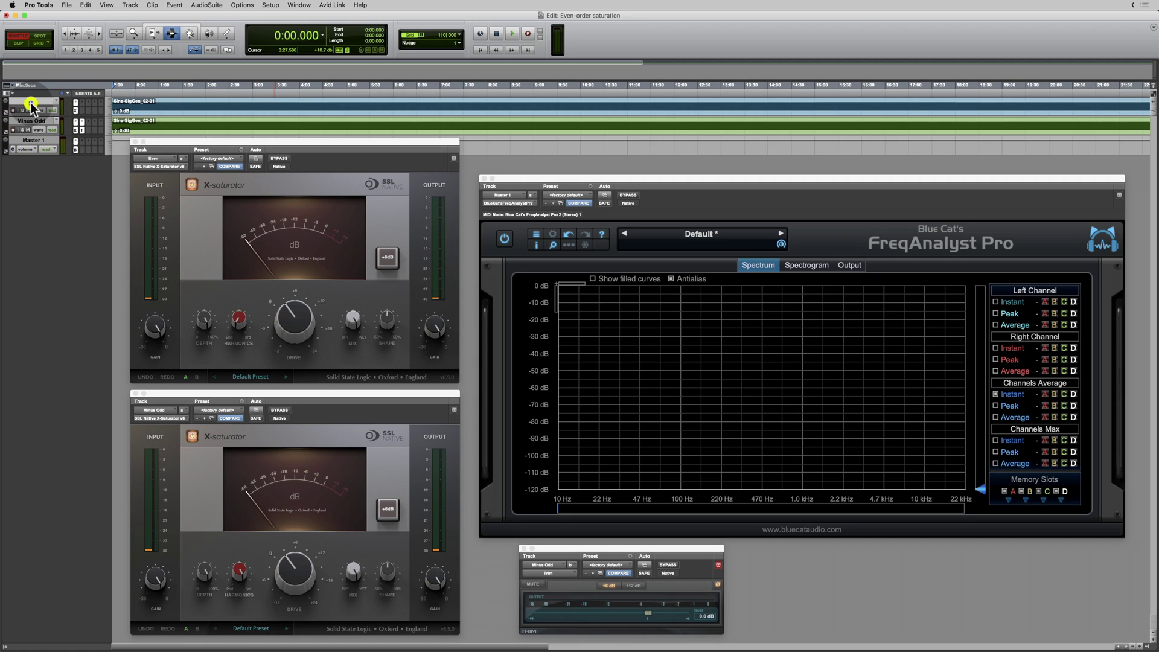
{"action": "left_click", "coordinate": [31, 102]}
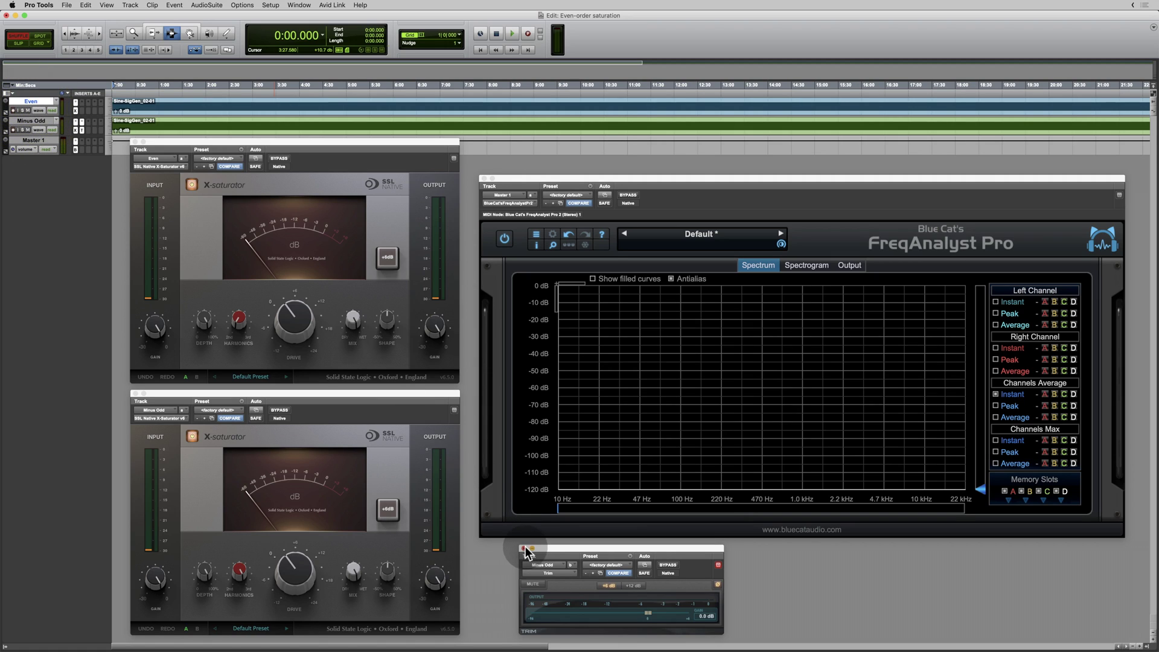
{"action": "left_click", "coordinate": [524, 547]}
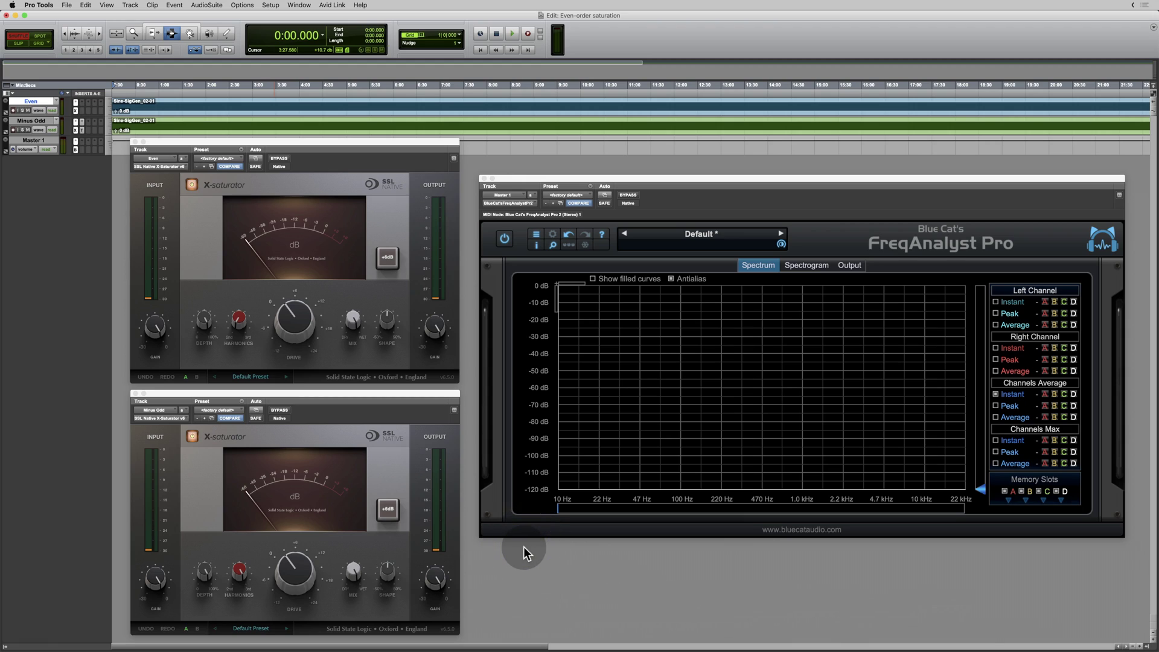
- Play both saturated tracks and read the 100 Hz and 200 Hz peaks and higher ripples on FreqAnalyst
{"action": "key", "text": "space"}
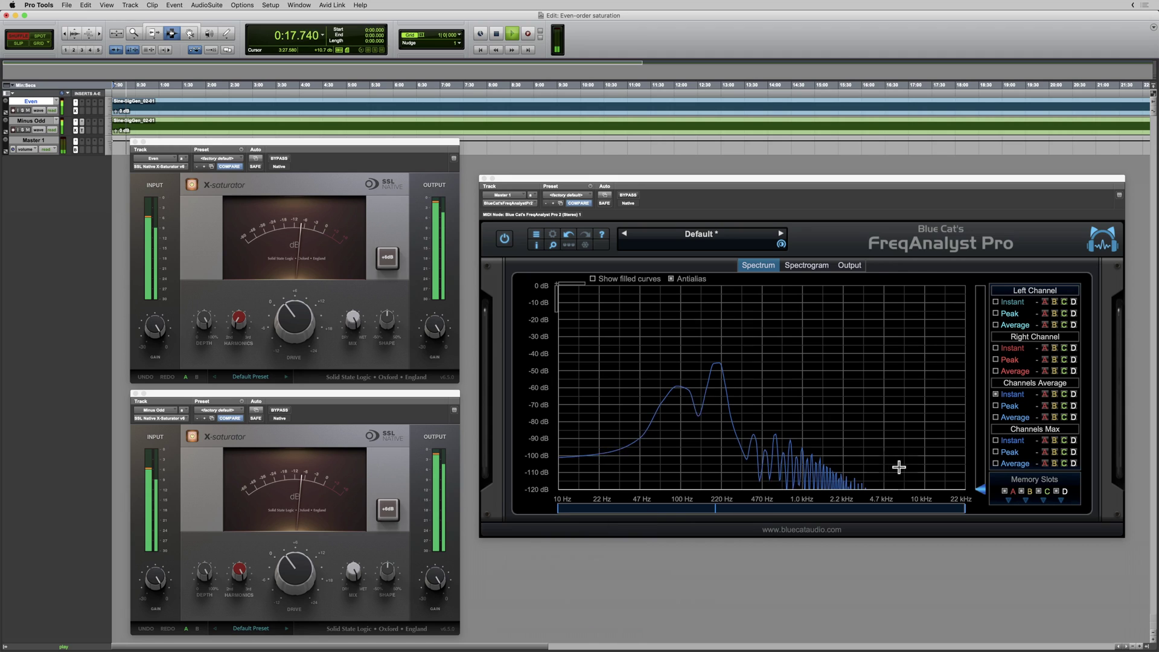
{"action": "left_click", "coordinate": [682, 392]}
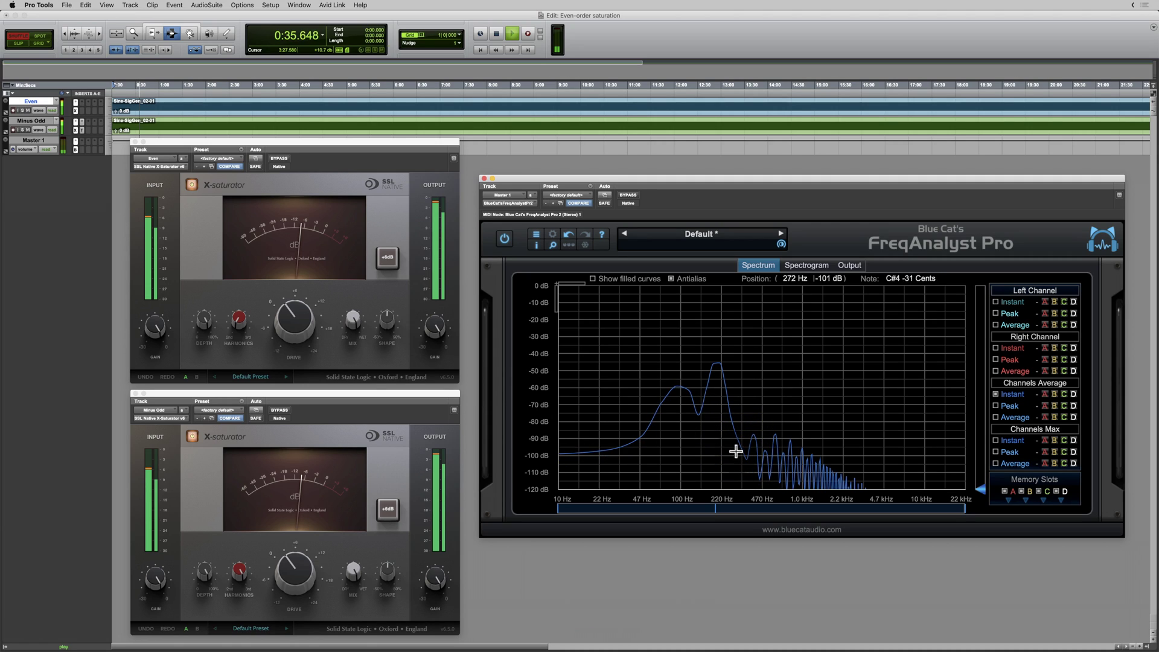
{"action": "left_click", "coordinate": [753, 436]}
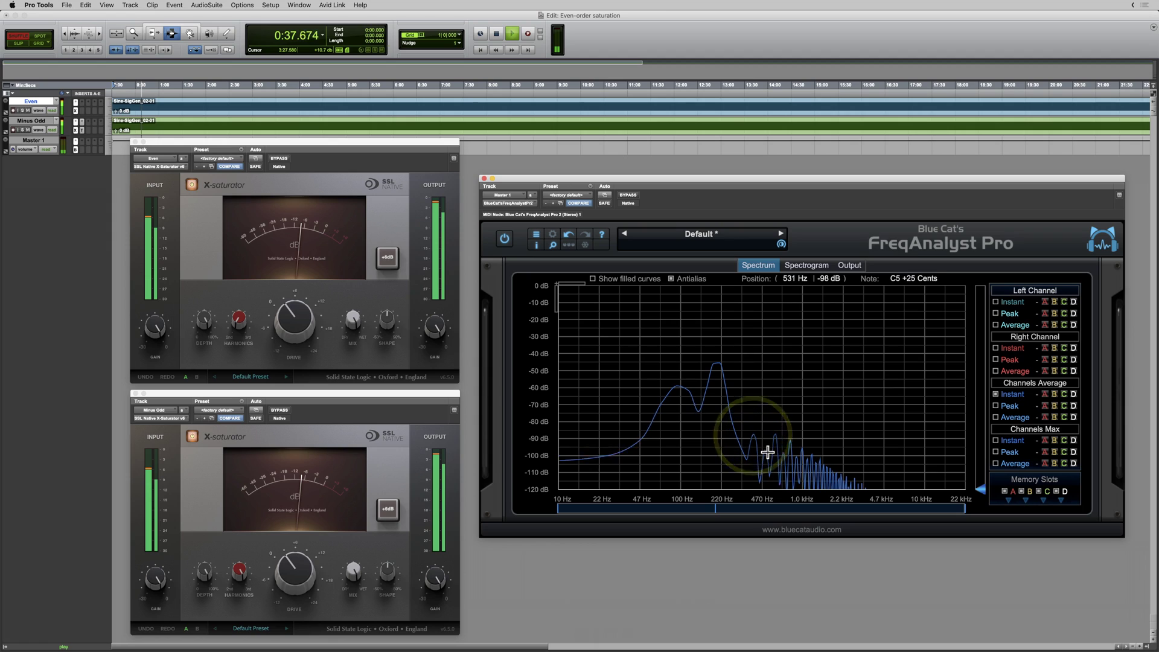
{"action": "left_click", "coordinate": [766, 452]}
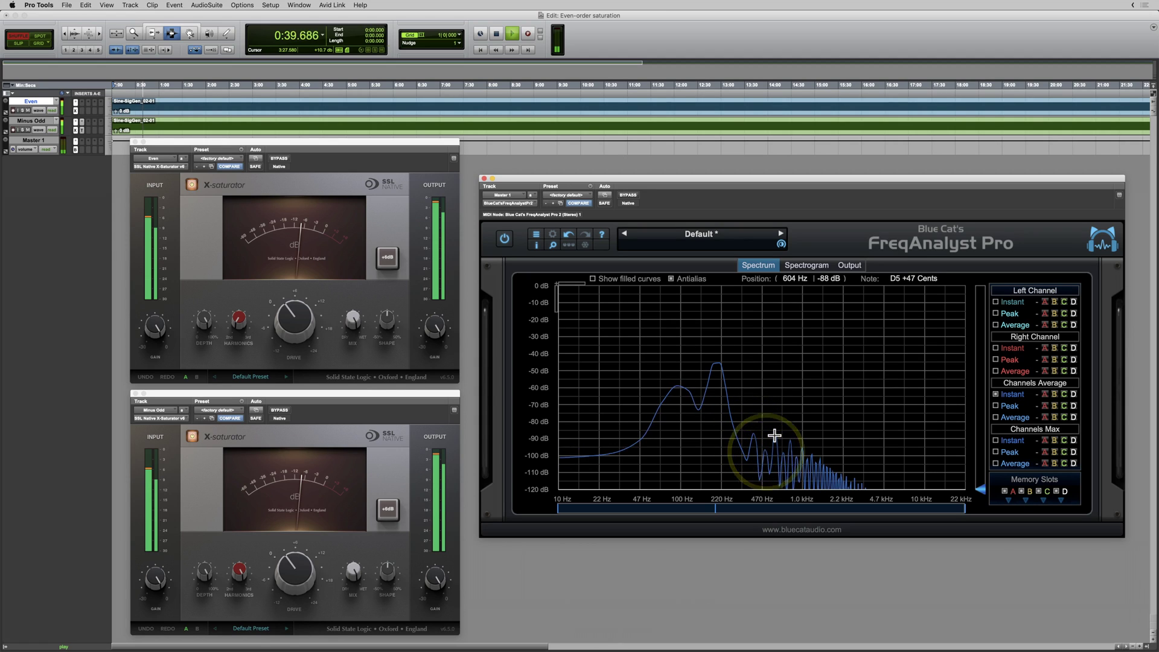
{"action": "left_click", "coordinate": [772, 434]}
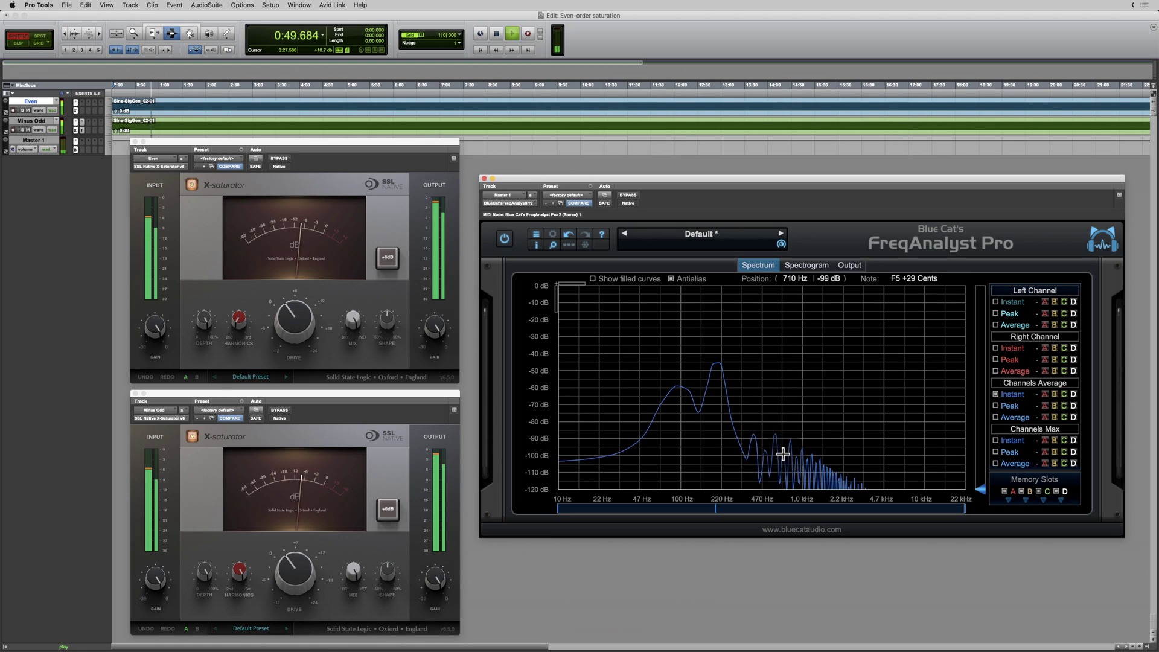
- In the Mix window raise Minus Odd to +0.2, then read the peaks near 211 Hz and 692 Hz
{"action": "key", "text": "super+equal"}
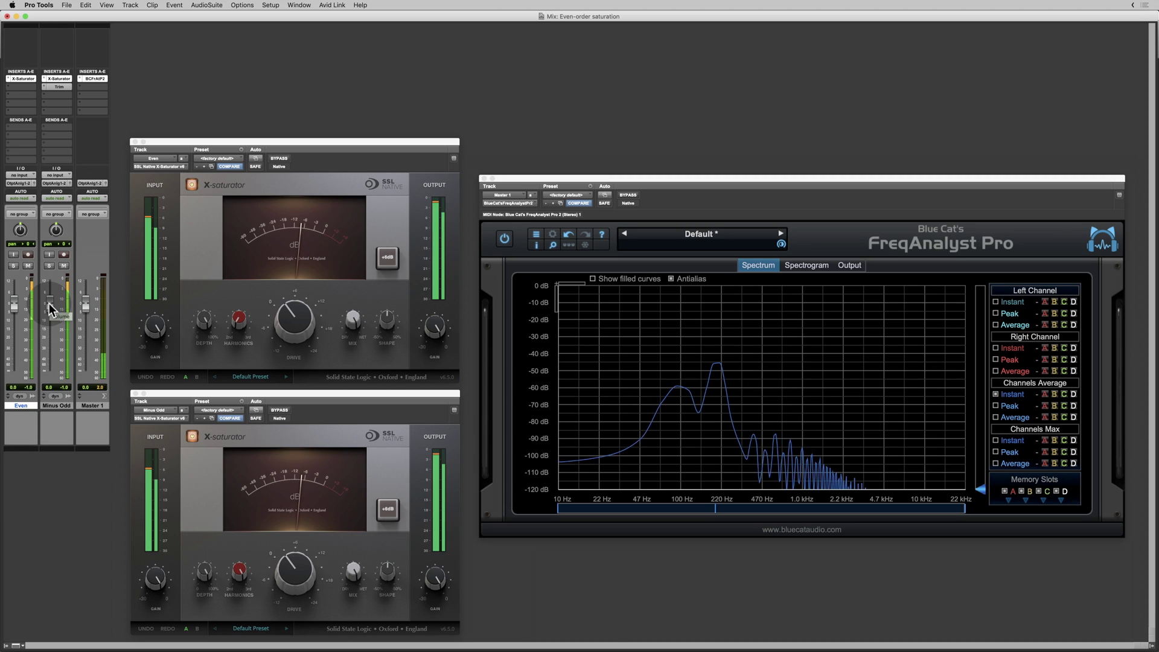
{"action": "left_click_drag", "start_coordinate": [51, 309], "coordinate": [46, 303]}
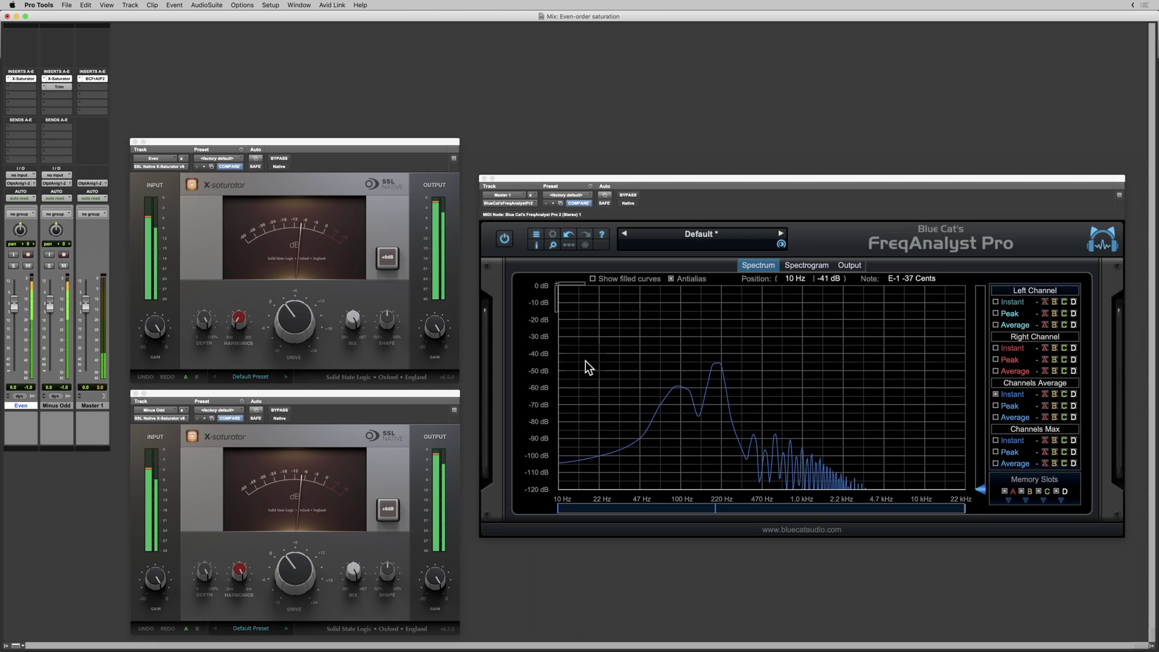
{"action": "left_click", "coordinate": [688, 379]}
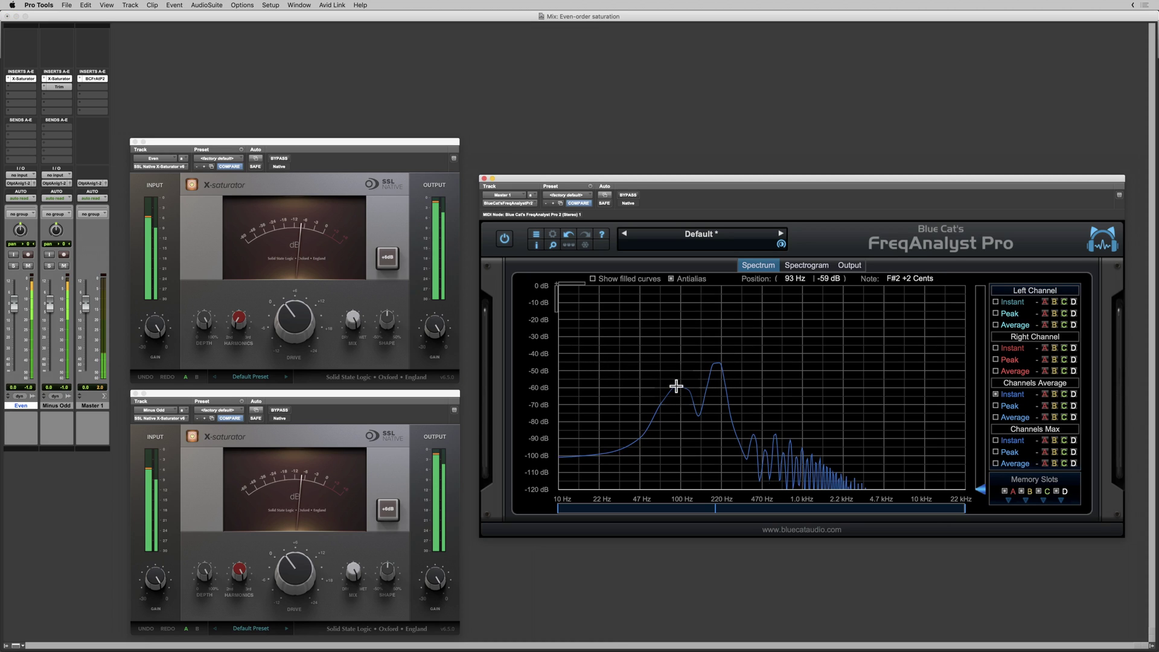
{"action": "left_click", "coordinate": [716, 364]}
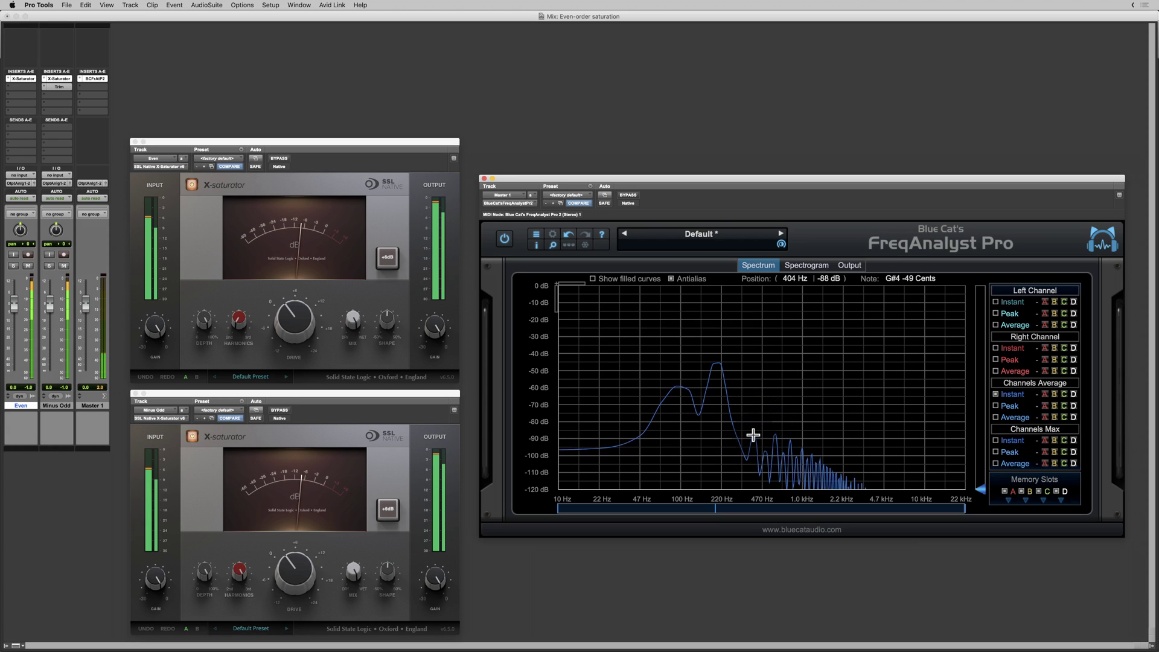
{"action": "left_click", "coordinate": [781, 450]}
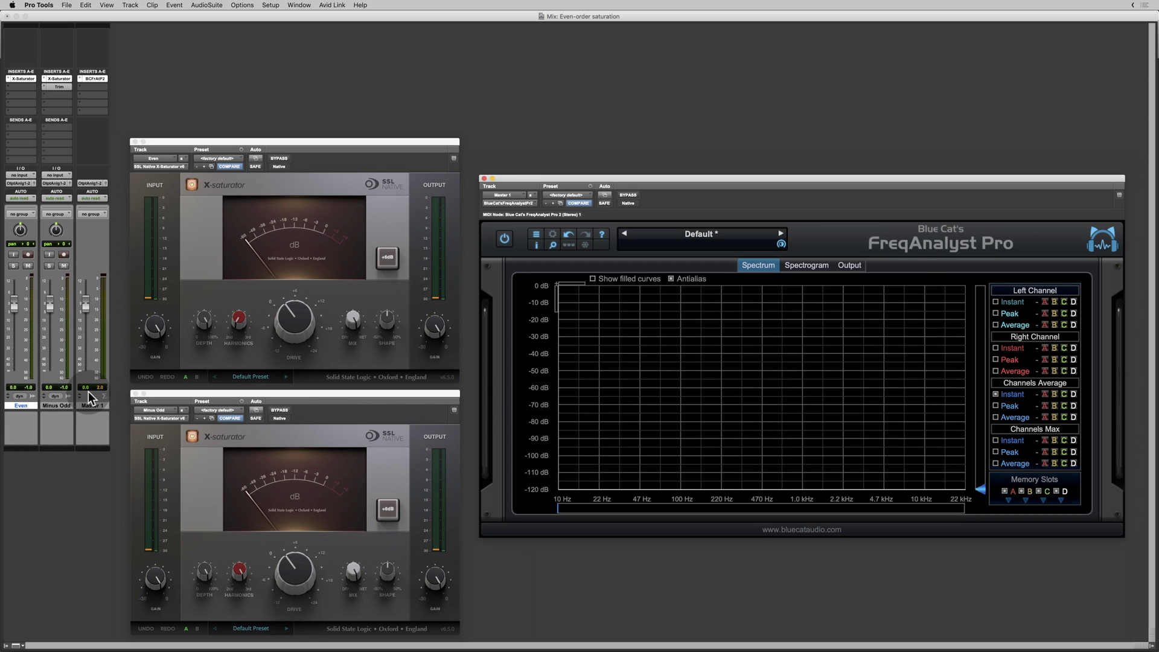
- Duplicate Even, rename the copy 'Sine', and remove its saturator insert
{"action": "right_click", "coordinate": [21, 405]}
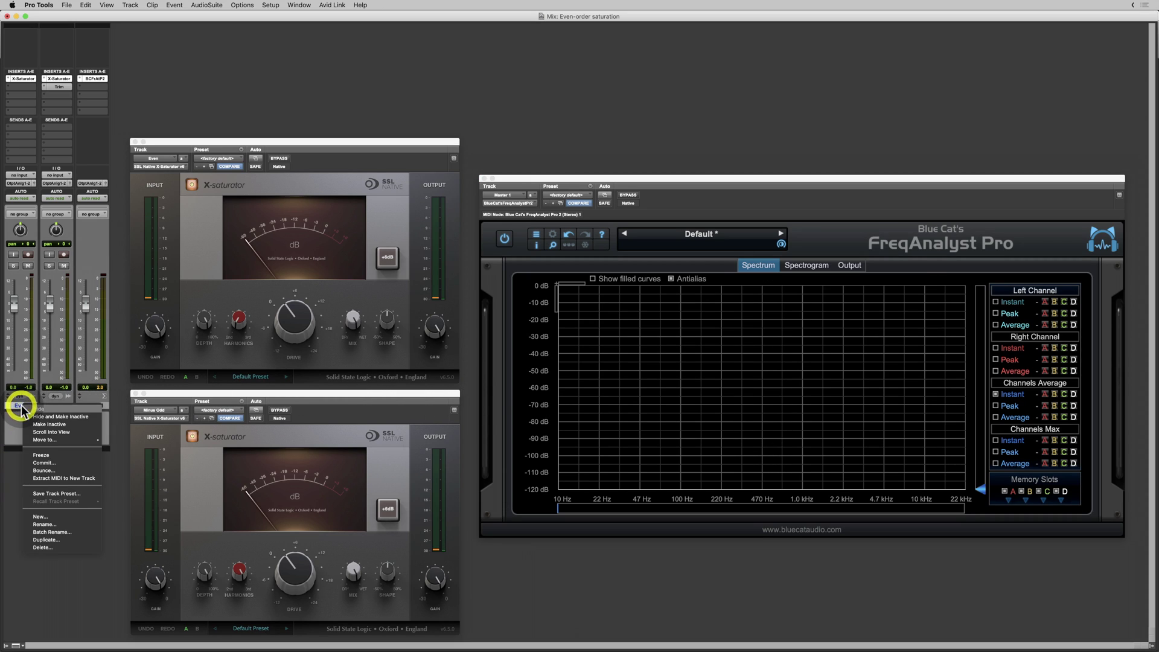
{"action": "left_click", "coordinate": [44, 540]}
{"action": "left_click", "coordinate": [604, 316]}
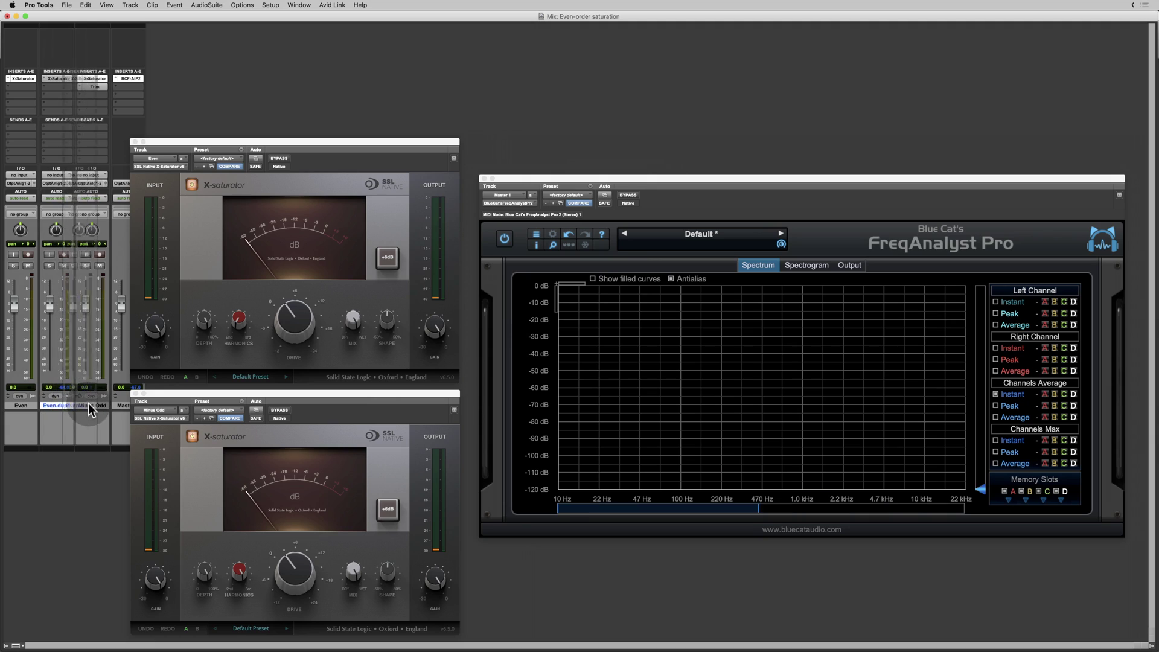
{"action": "left_click_drag", "start_coordinate": [99, 407], "coordinate": [96, 404]}
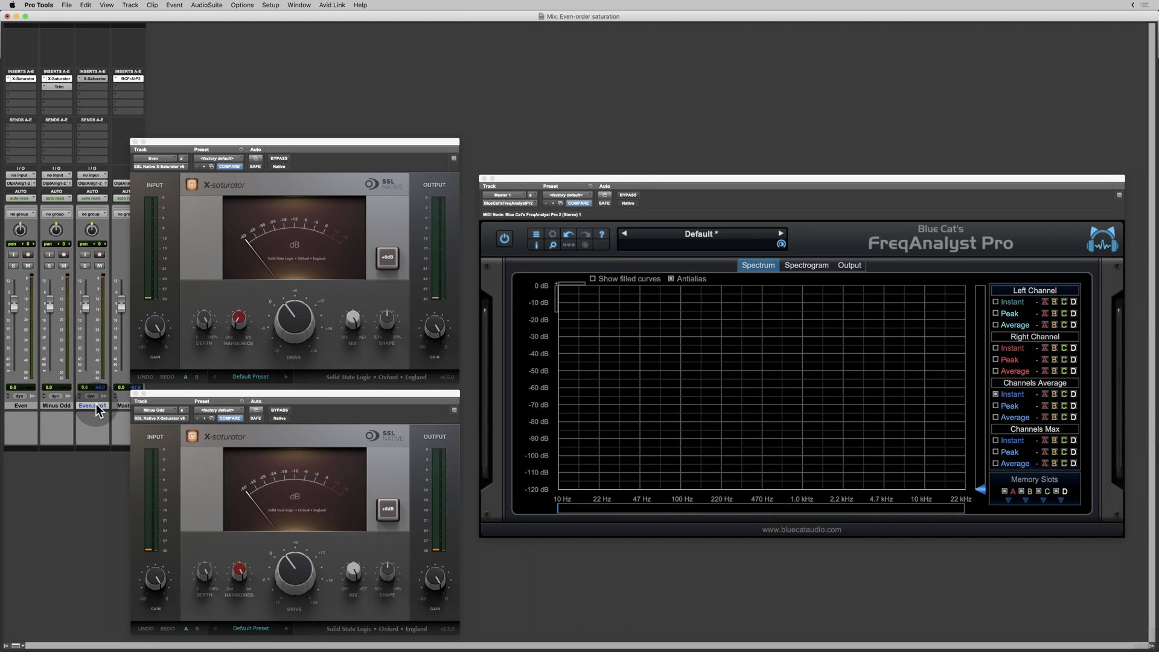
{"action": "double_click", "coordinate": [95, 406]}
{"action": "type", "text": "Sine"}
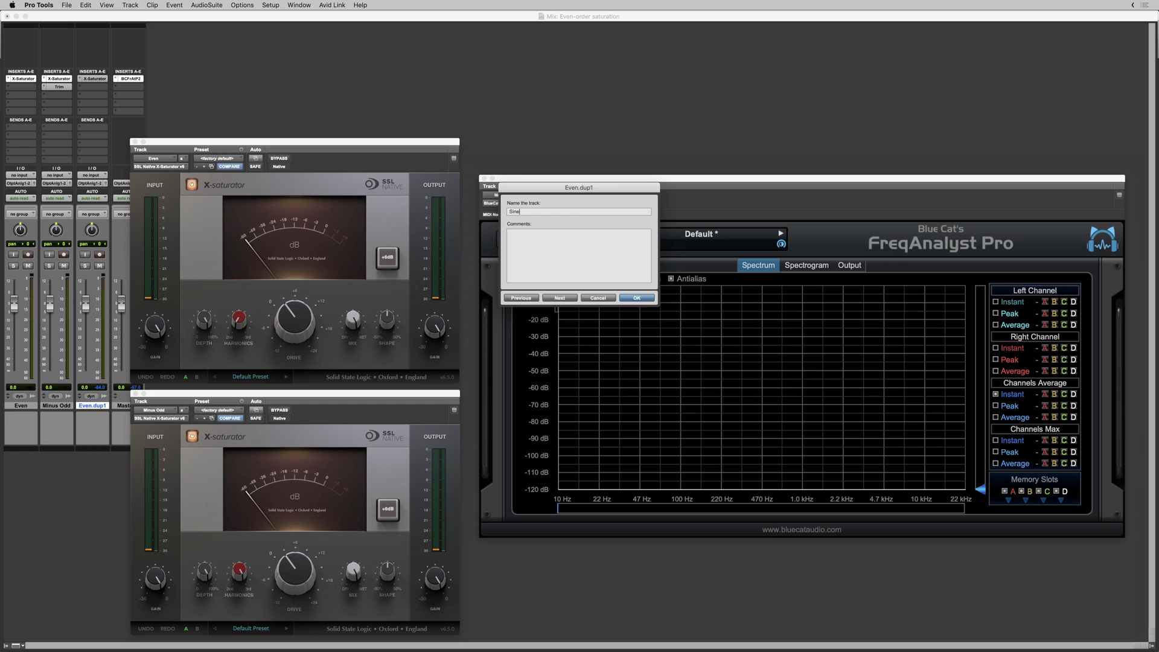
{"action": "key", "text": "Return"}
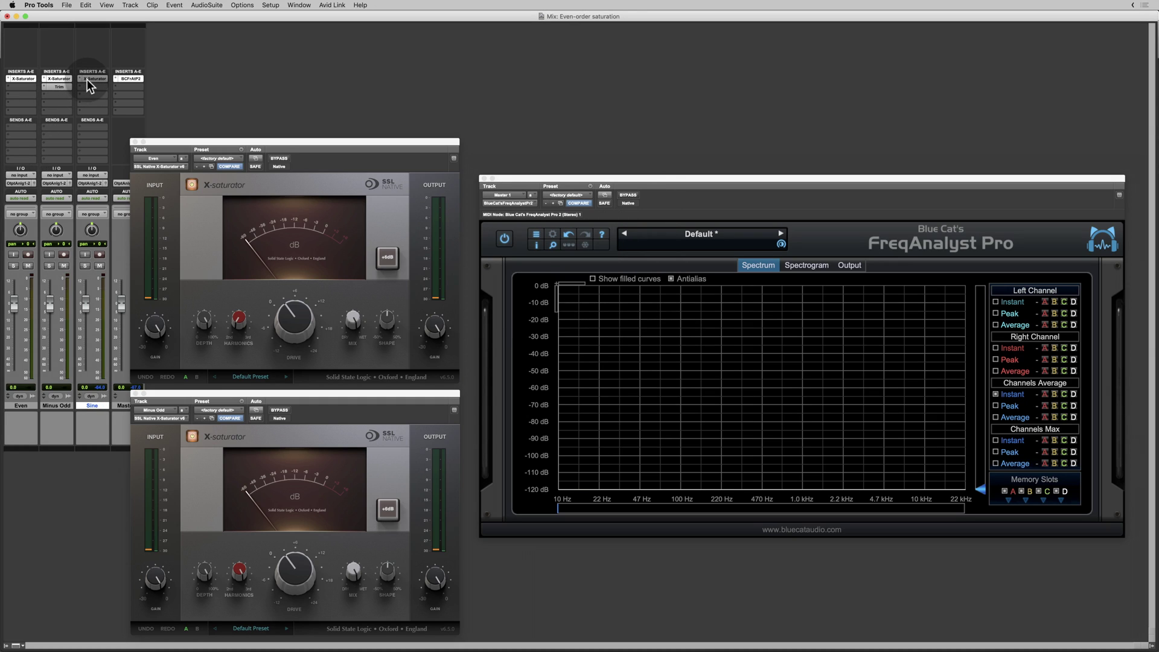
{"action": "left_click", "coordinate": [79, 80]}
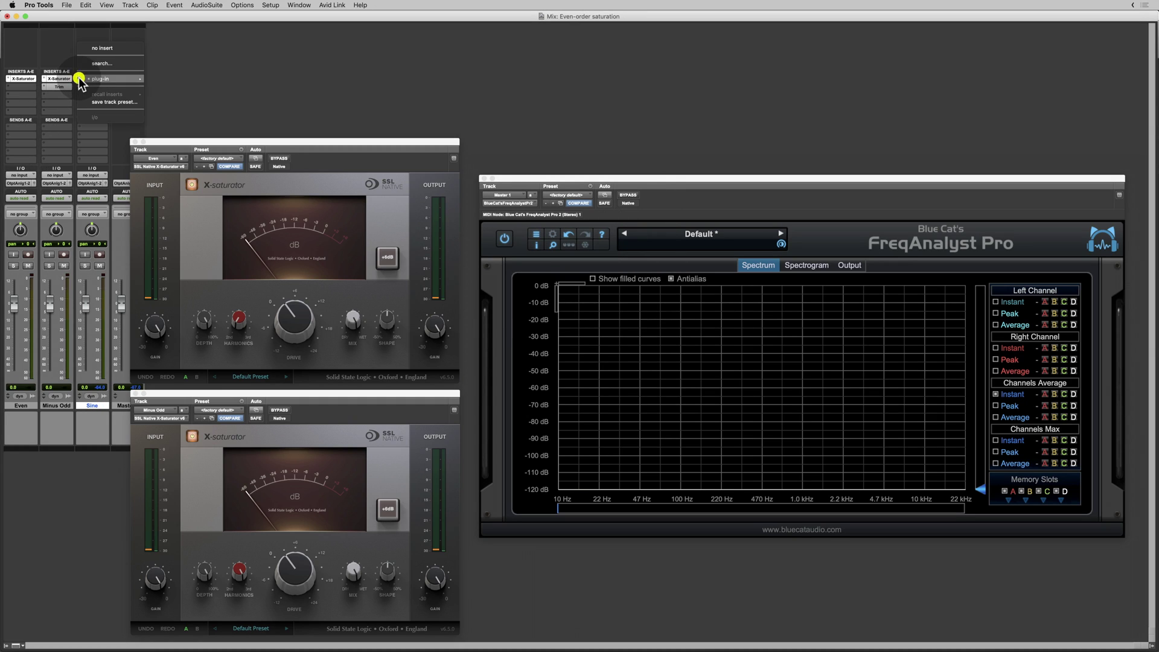
{"action": "left_click", "coordinate": [107, 54]}
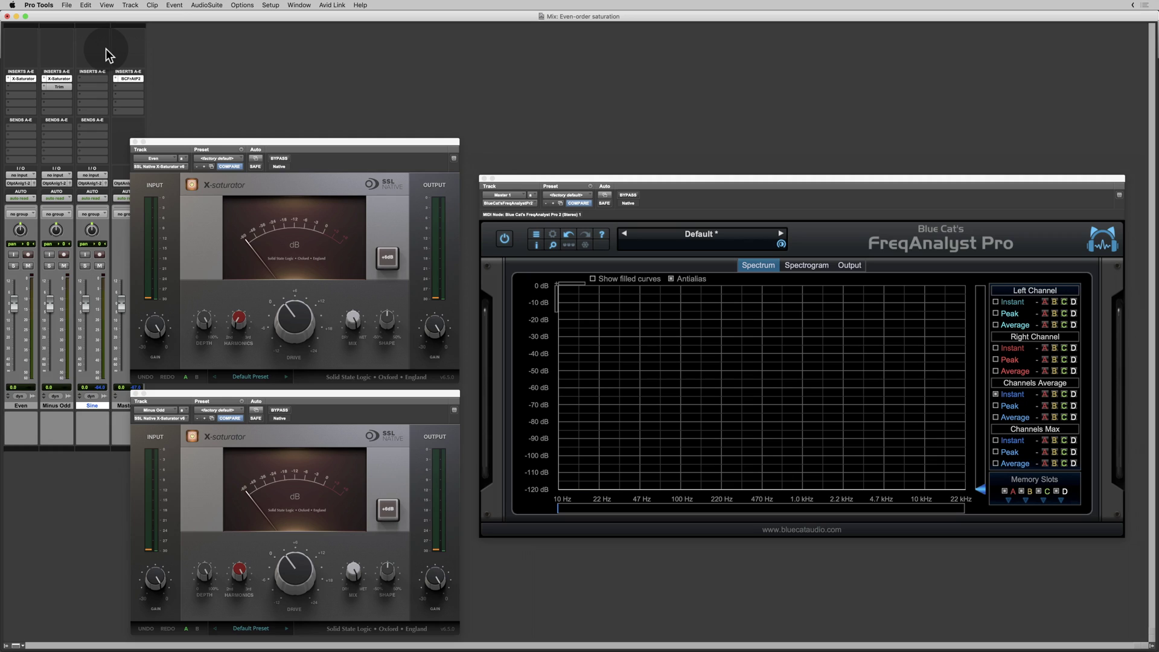
- Group Even and Minus Odd as Group 1 and pull their faders down together
{"action": "left_click", "coordinate": [59, 404]}
{"action": "left_click", "coordinate": [21, 405], "text": "shift"}
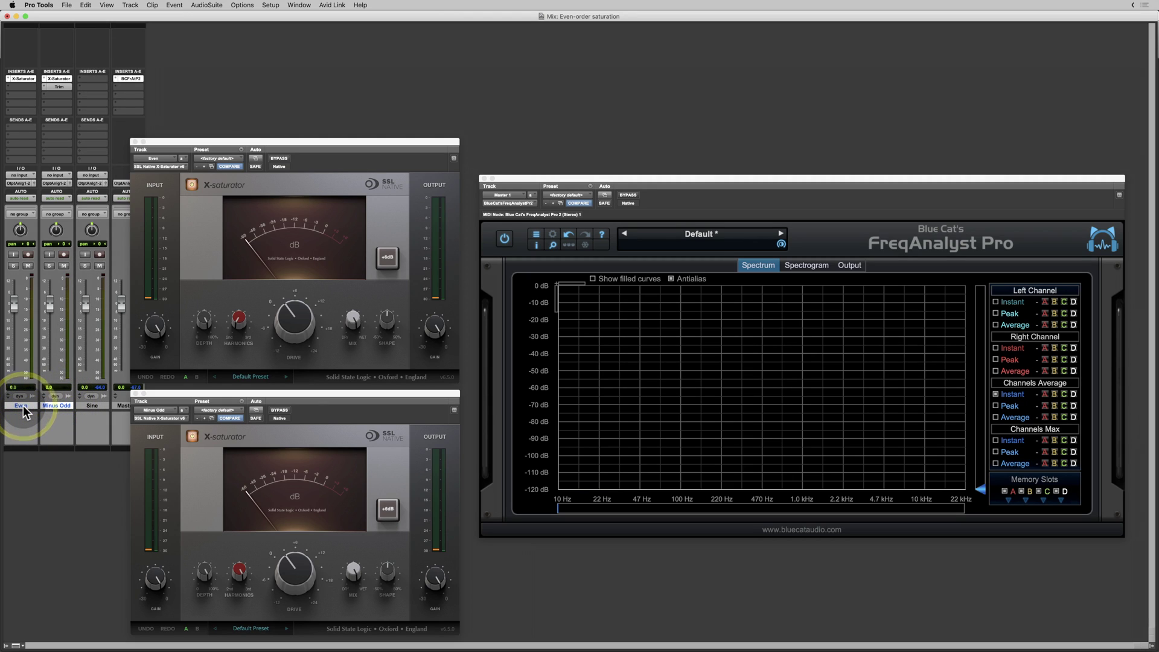
{"action": "key", "text": "super+g"}
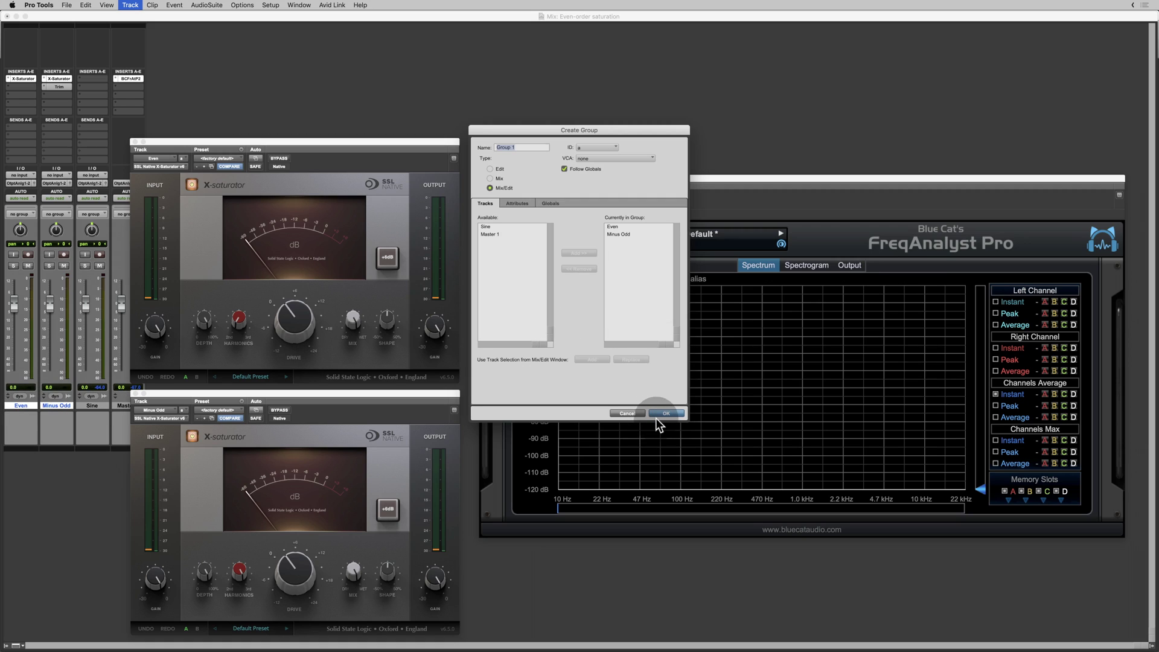
{"action": "left_click", "coordinate": [657, 416]}
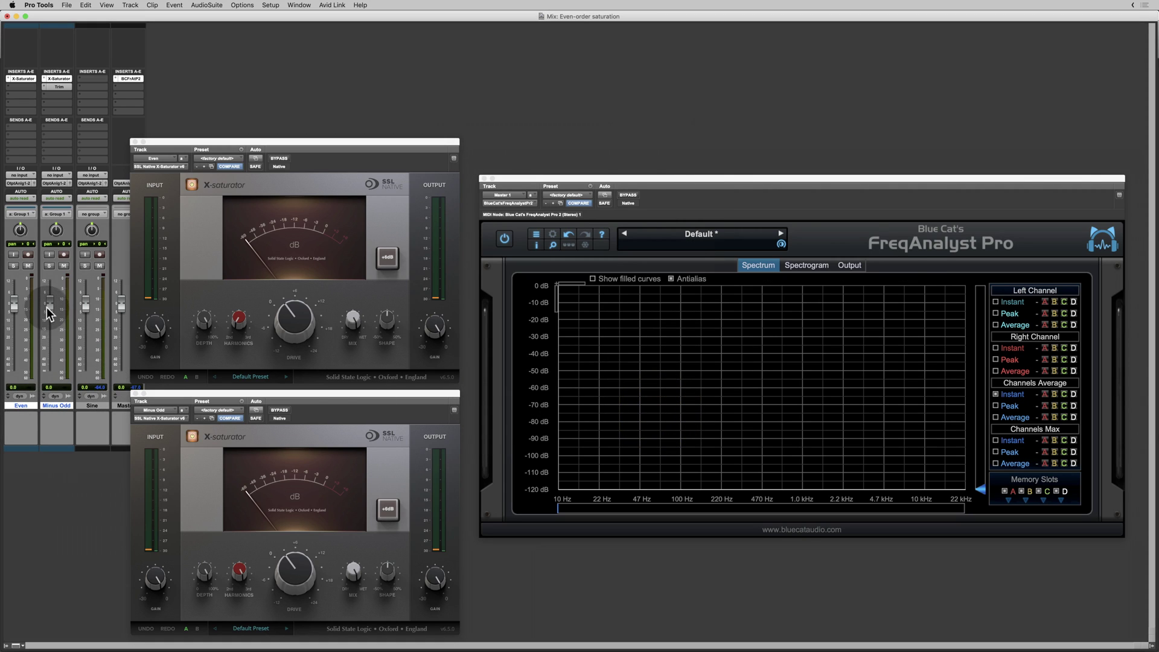
{"action": "left_click_drag", "start_coordinate": [53, 312], "coordinate": [65, 394]}
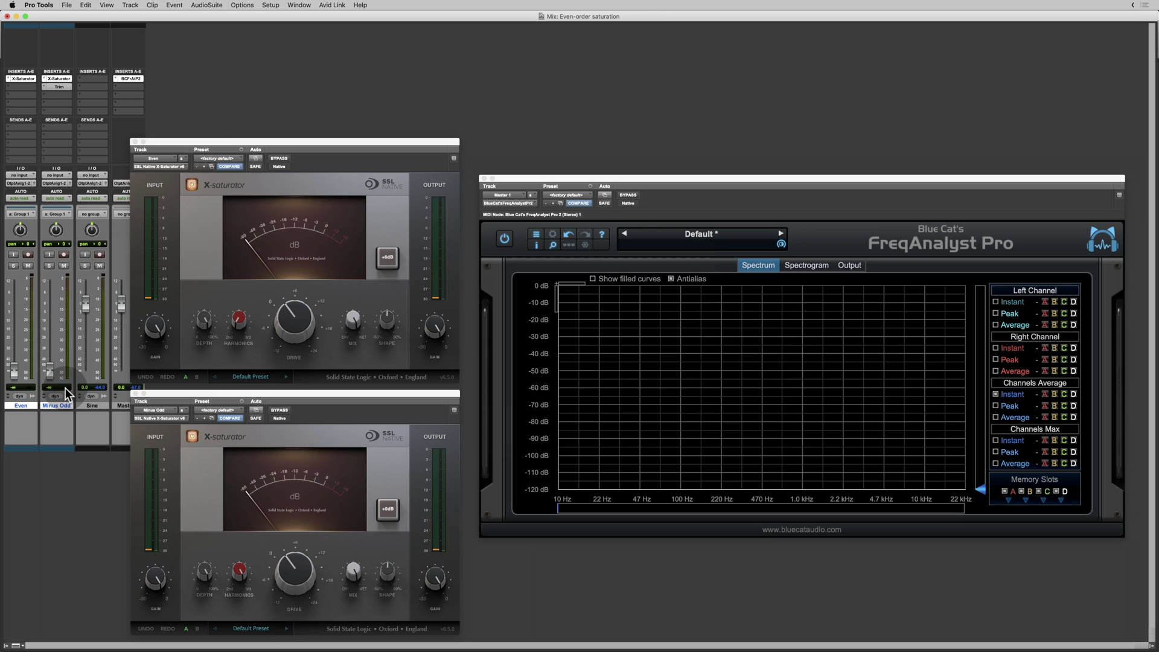
- Play the session and raise the grouped Even and Minus Odd faders to about -7.3
{"action": "key", "text": "space"}
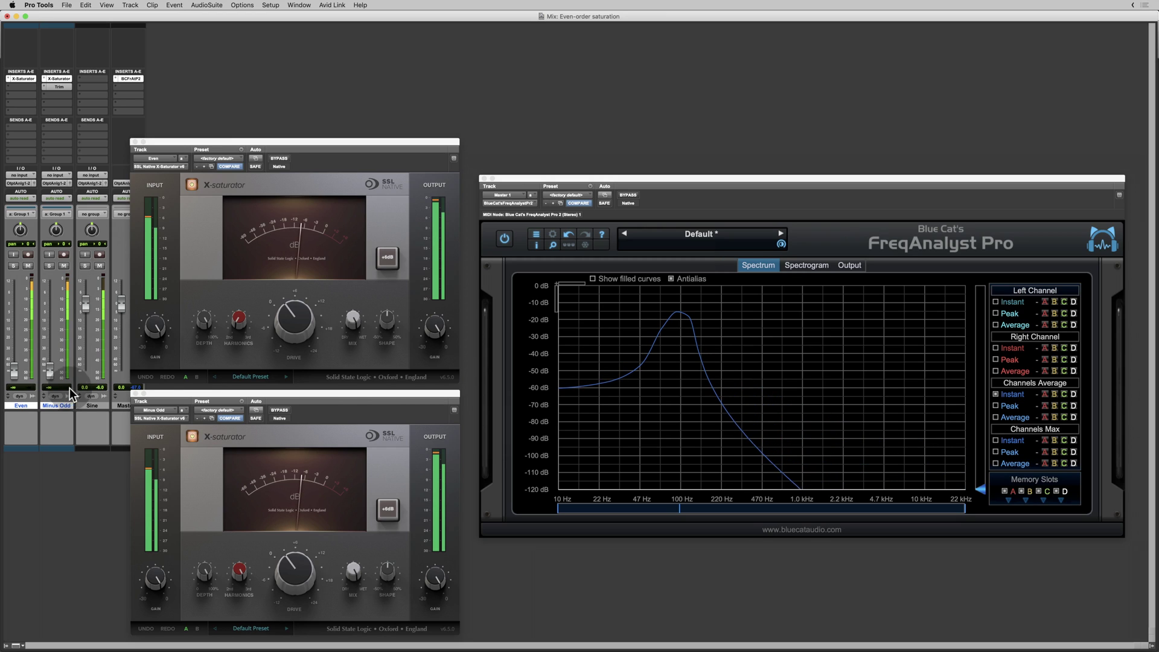
{"action": "left_click", "coordinate": [679, 312]}
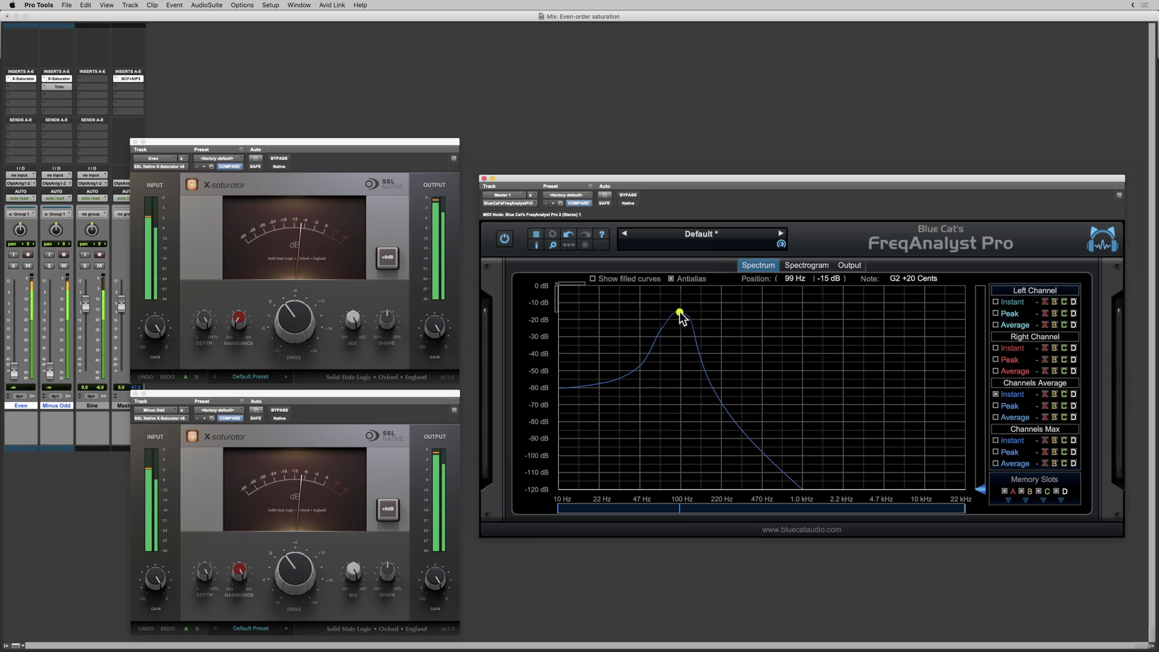
{"action": "left_click", "coordinate": [52, 378]}
{"action": "left_click_drag", "start_coordinate": [52, 378], "coordinate": [53, 372]}
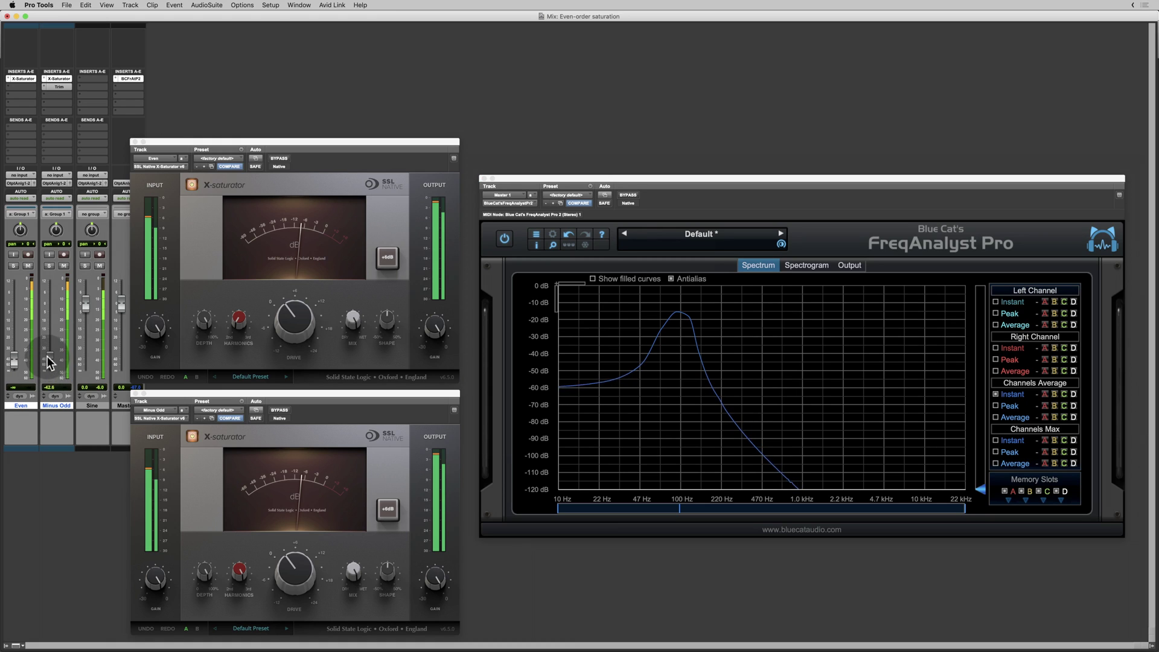
{"action": "left_click_drag", "start_coordinate": [48, 362], "coordinate": [47, 292]}
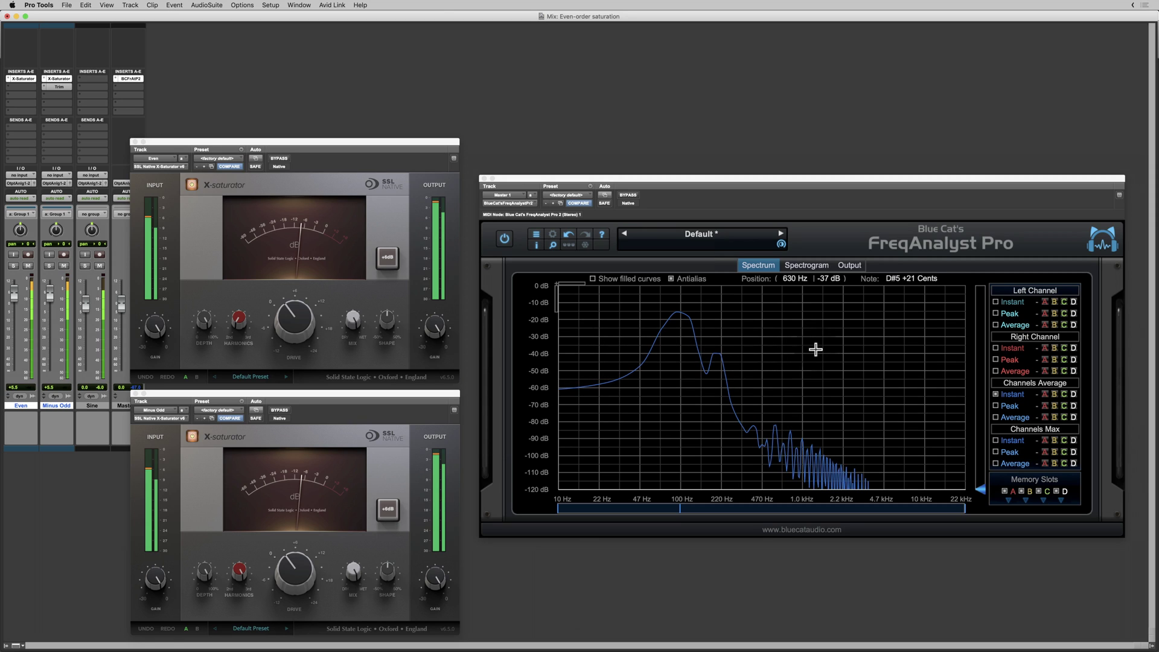
- Inspect the spectrum peaks near 99, 287, 513 and 717 Hz and the higher harmonics
{"action": "left_click", "coordinate": [680, 312]}
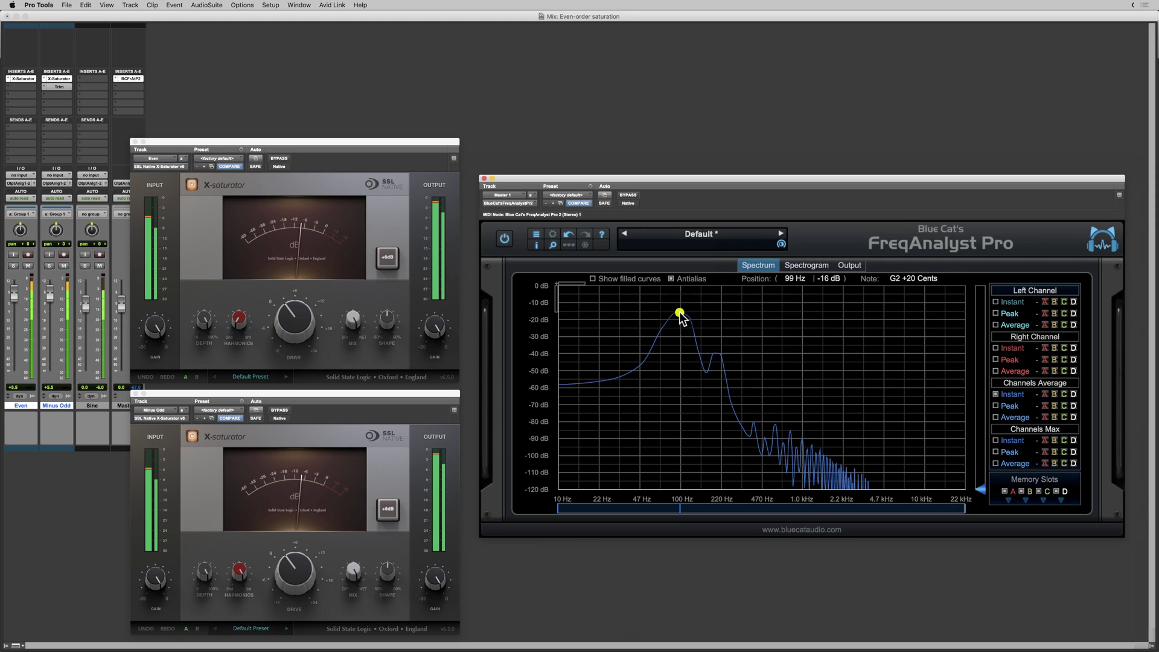
{"action": "left_click", "coordinate": [714, 354]}
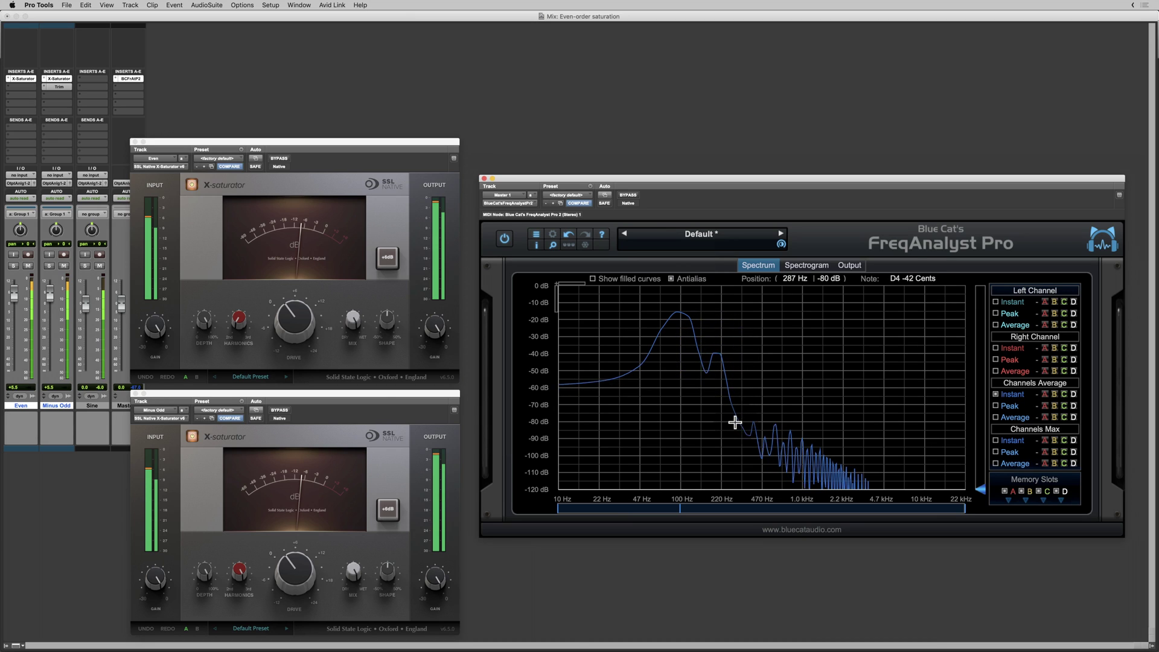
{"action": "left_click", "coordinate": [734, 421]}
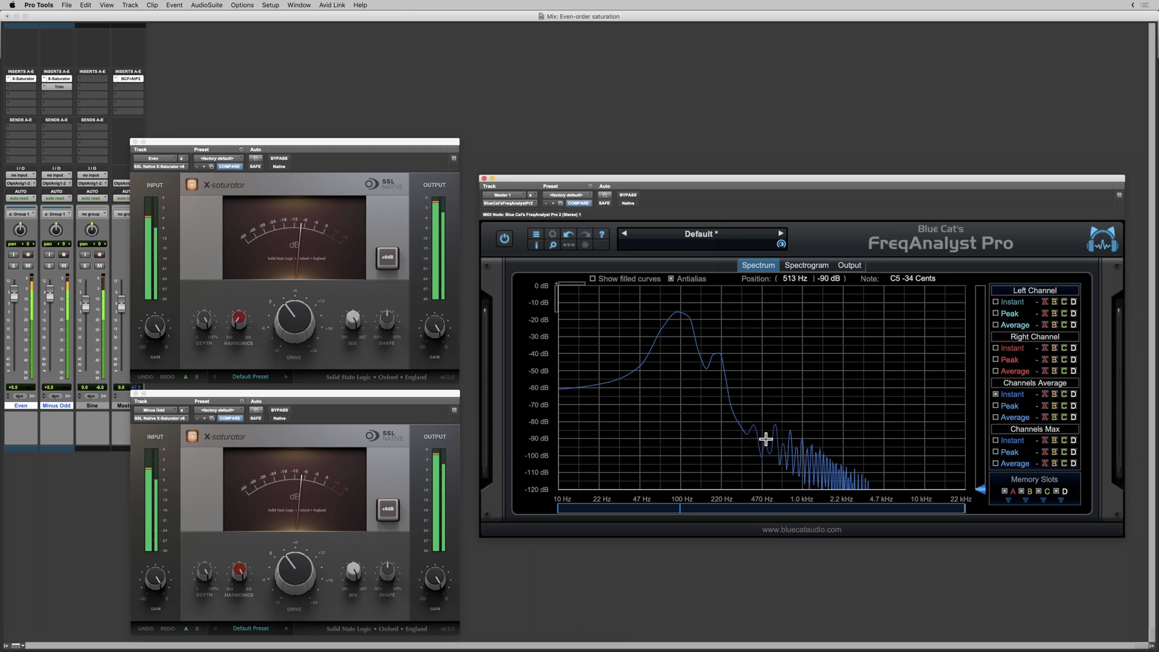
{"action": "left_click", "coordinate": [765, 438]}
{"action": "left_click", "coordinate": [776, 431]}
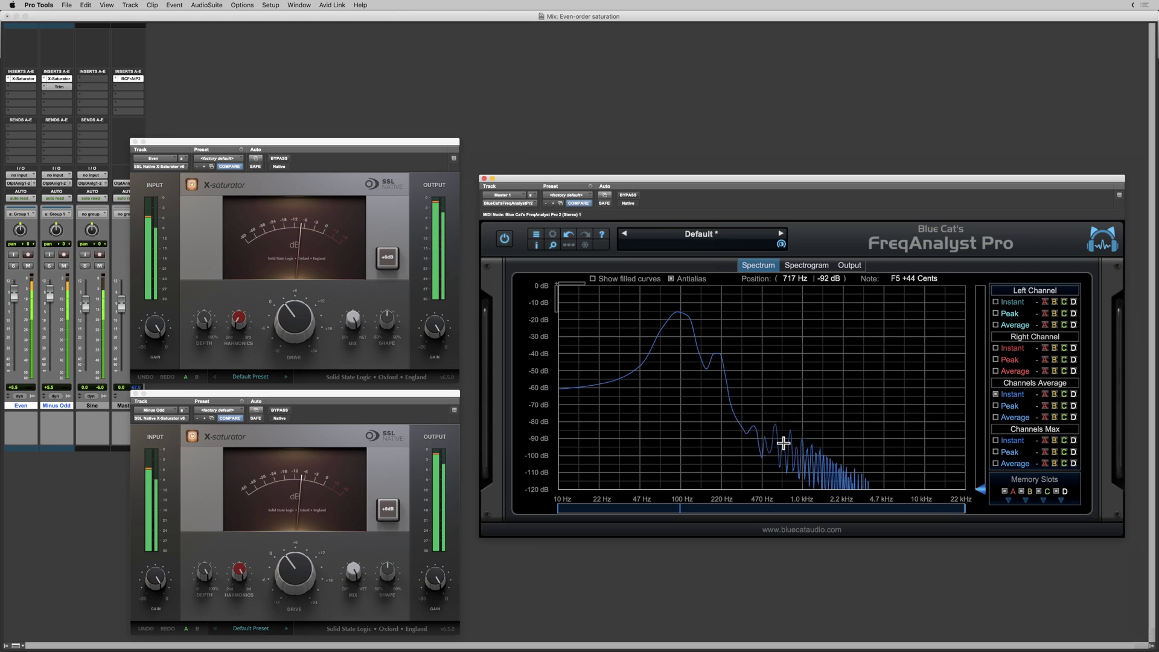
{"action": "left_click", "coordinate": [783, 443]}
{"action": "left_click", "coordinate": [789, 432]}
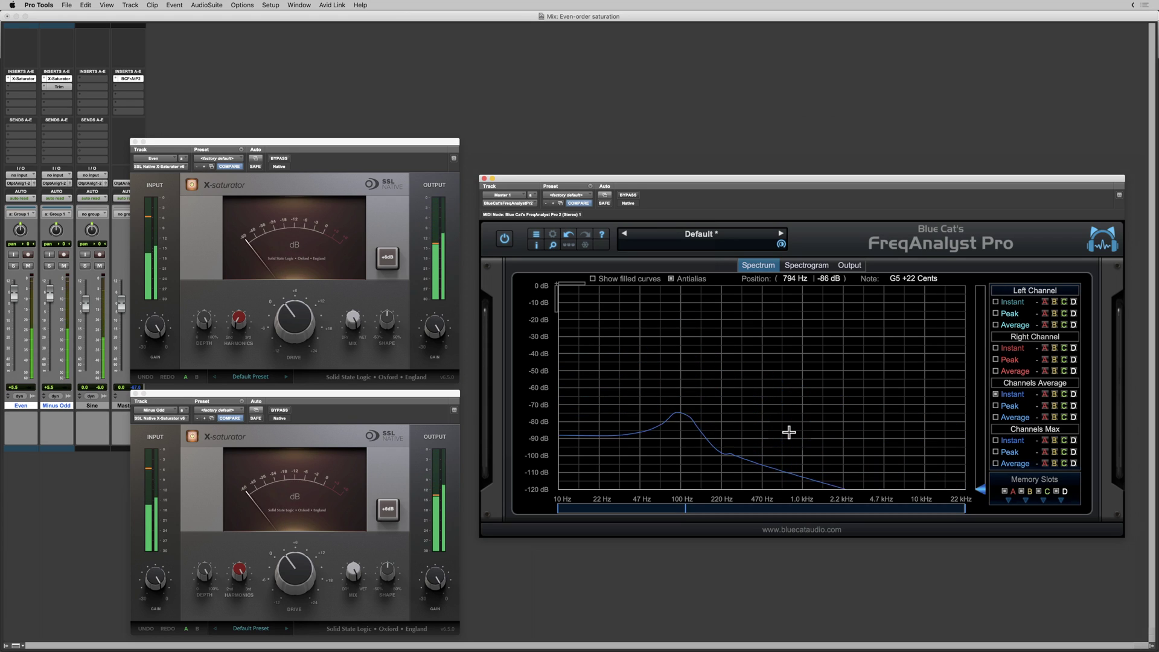
- Solo the Sine track so FreqAnalyst shows only its clean 100 Hz peak without harmonics
{"action": "left_click", "coordinate": [91, 487]}
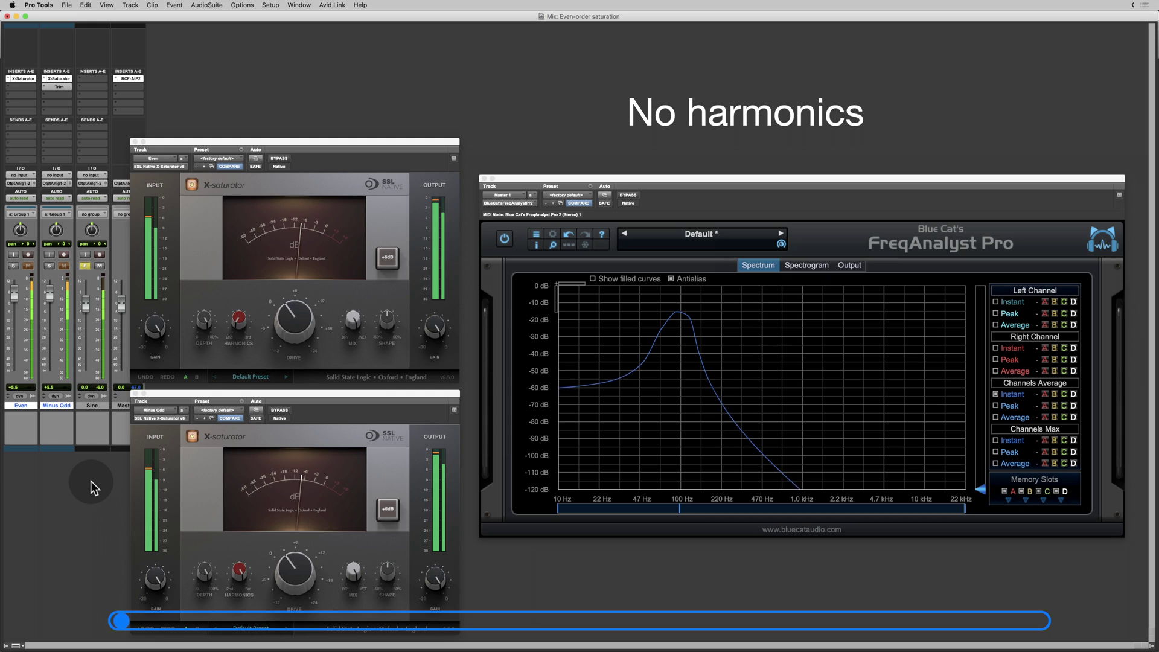